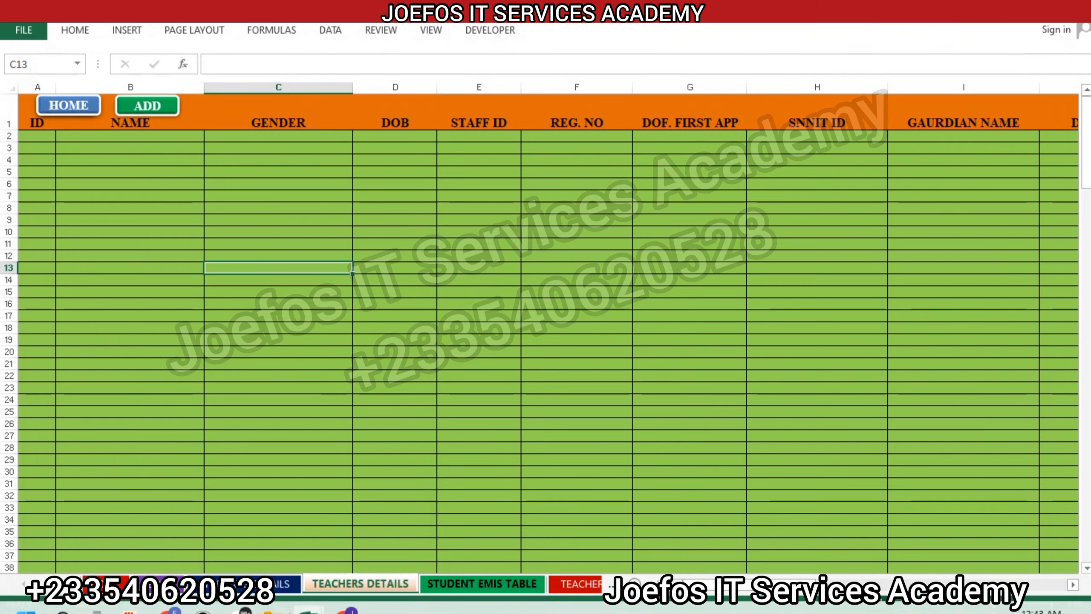
# Step: Switch to the Visual Basic editor and give all field labels in the three columns of Frame1 a green (&H0000C000&) background
pyautogui.moveTo(318, 602)
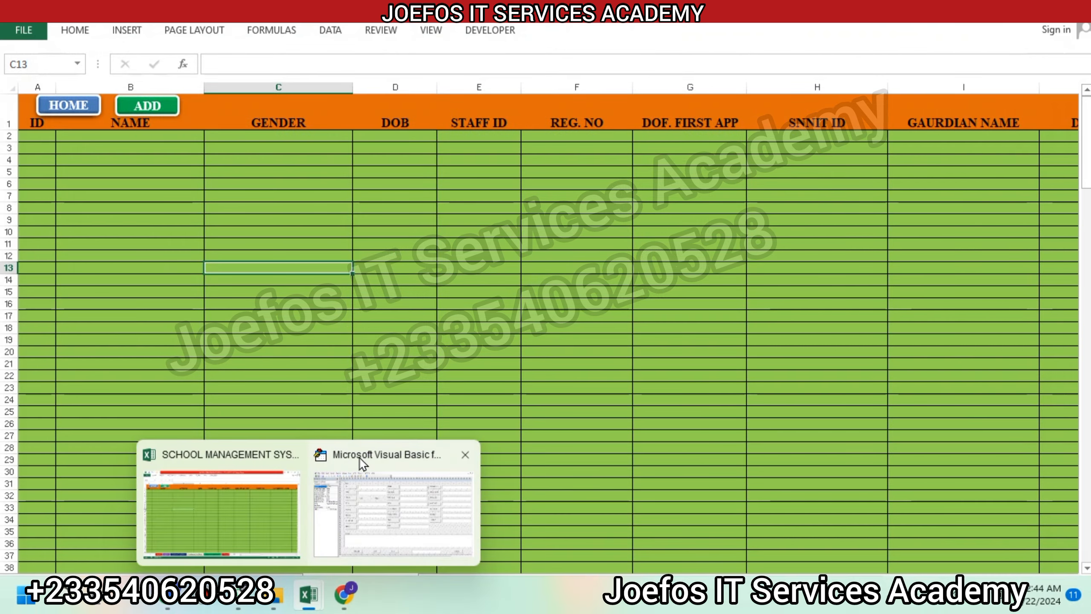
pyautogui.click(399, 501)
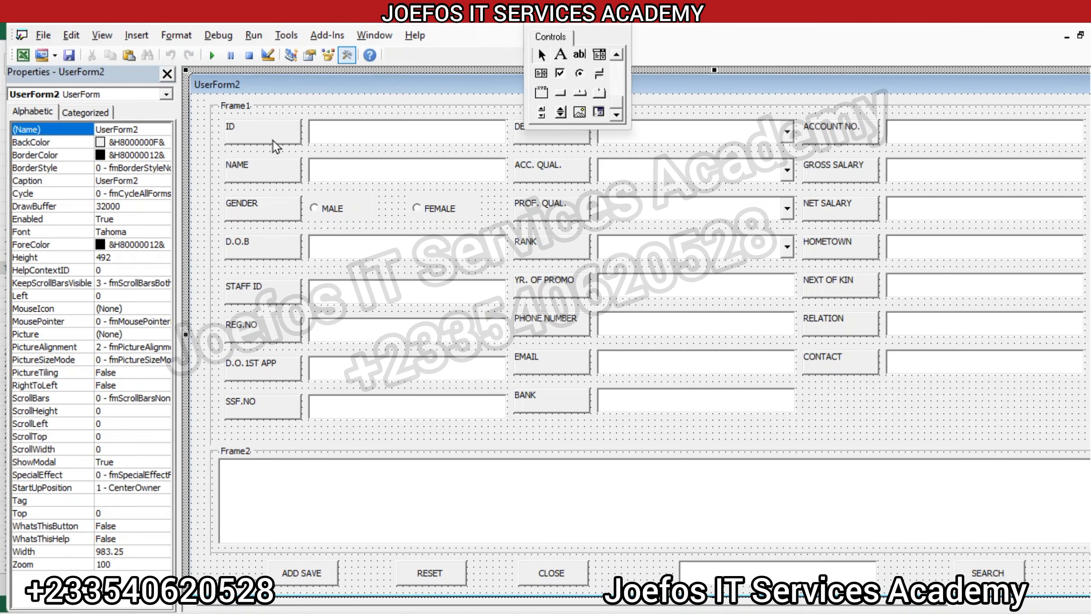
pyautogui.click(269, 129)
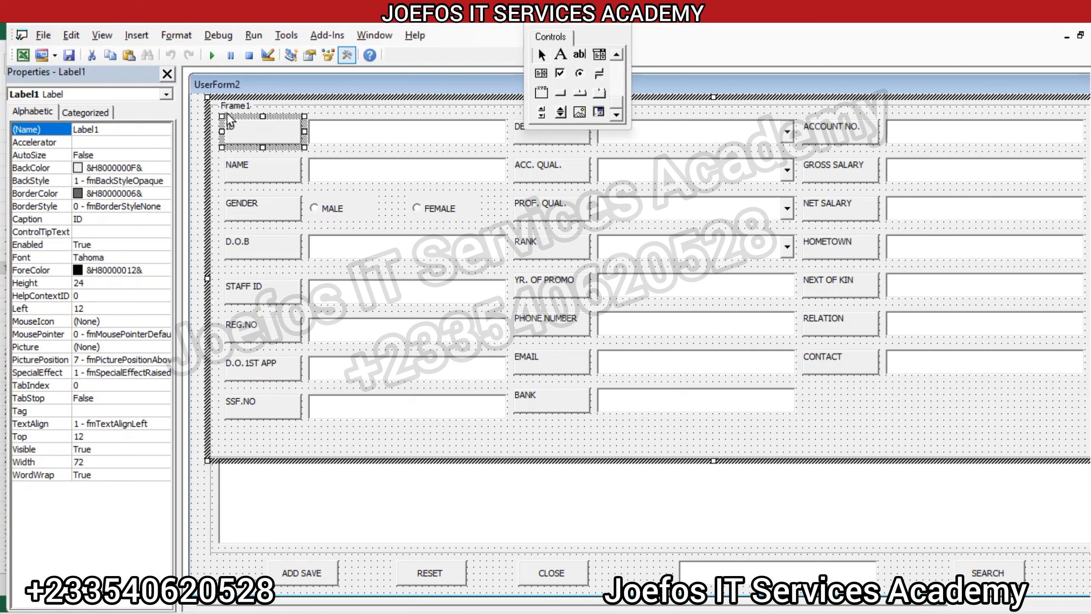
pyautogui.click(229, 109)
pyautogui.moveTo(260, 131); pyautogui.dragTo(306, 424)
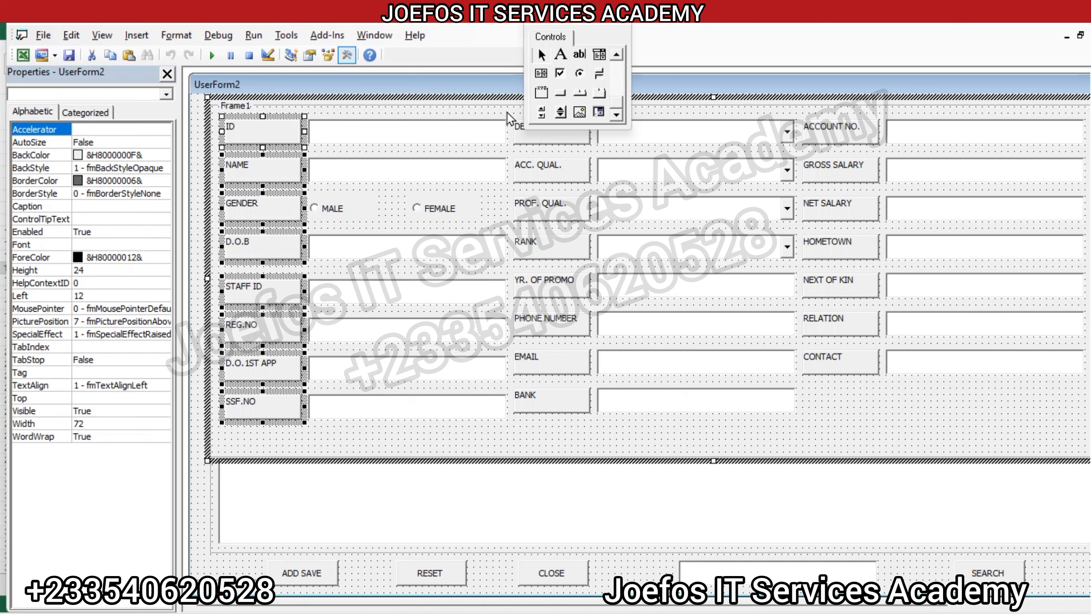
pyautogui.moveTo(507, 112); pyautogui.dragTo(591, 419)
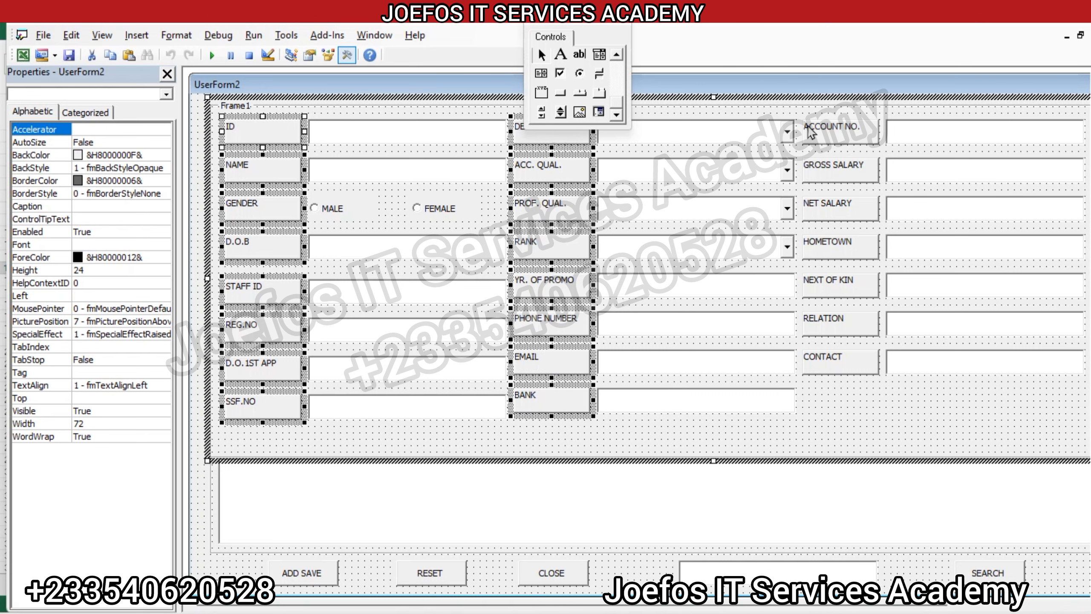
pyautogui.moveTo(802, 120); pyautogui.dragTo(885, 384)
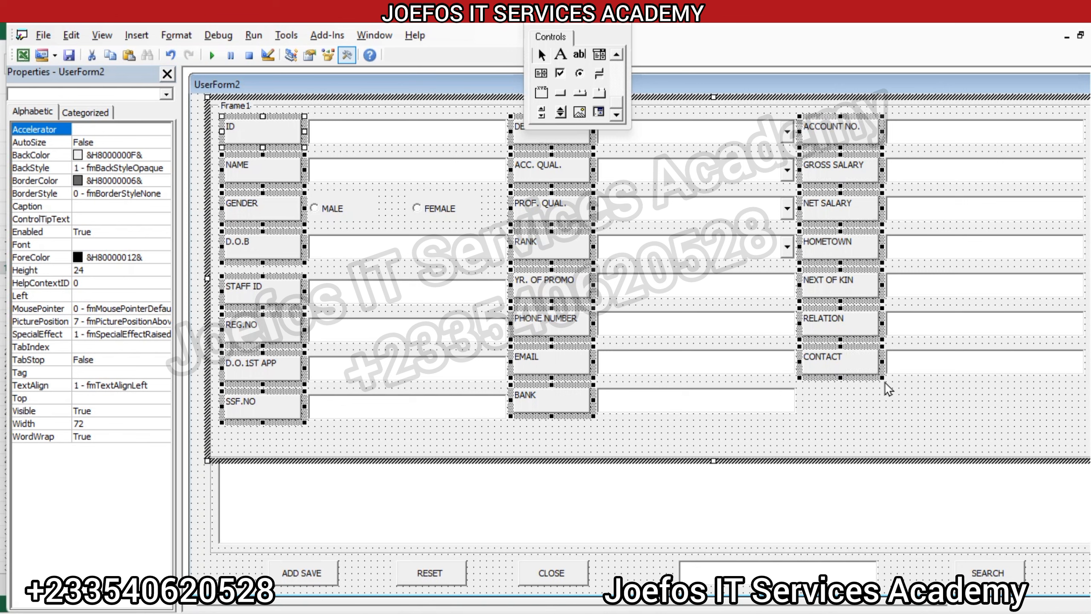
pyautogui.click(46, 155)
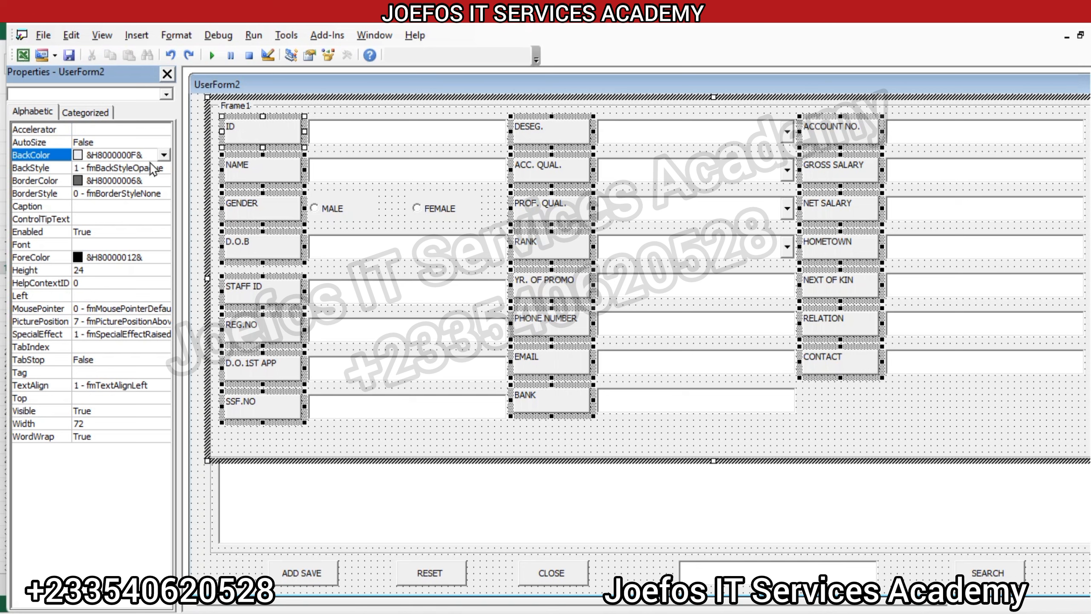
pyautogui.click(163, 154)
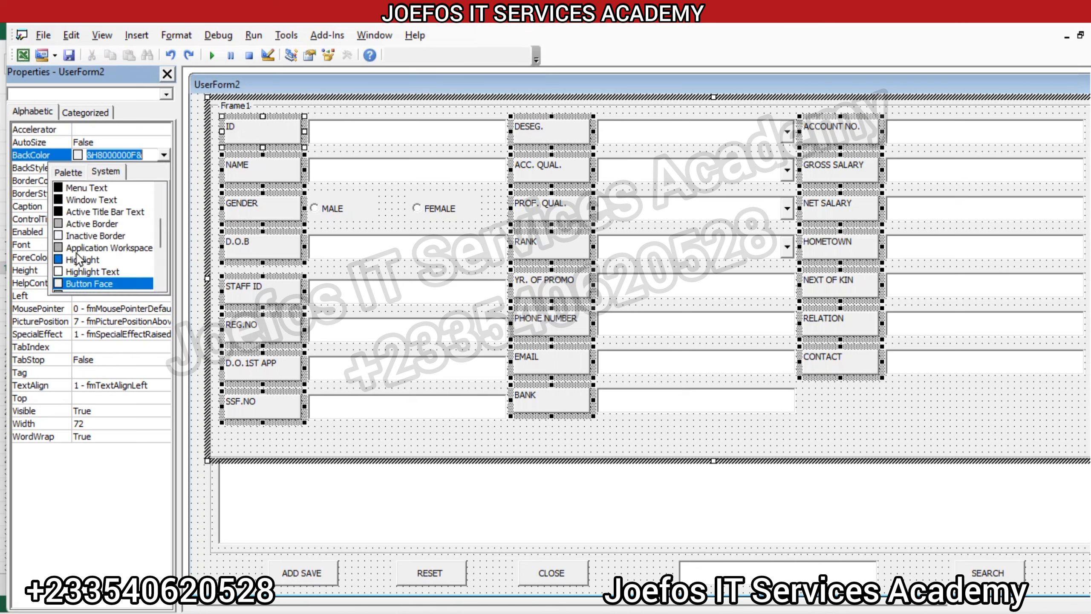
pyautogui.click(70, 172)
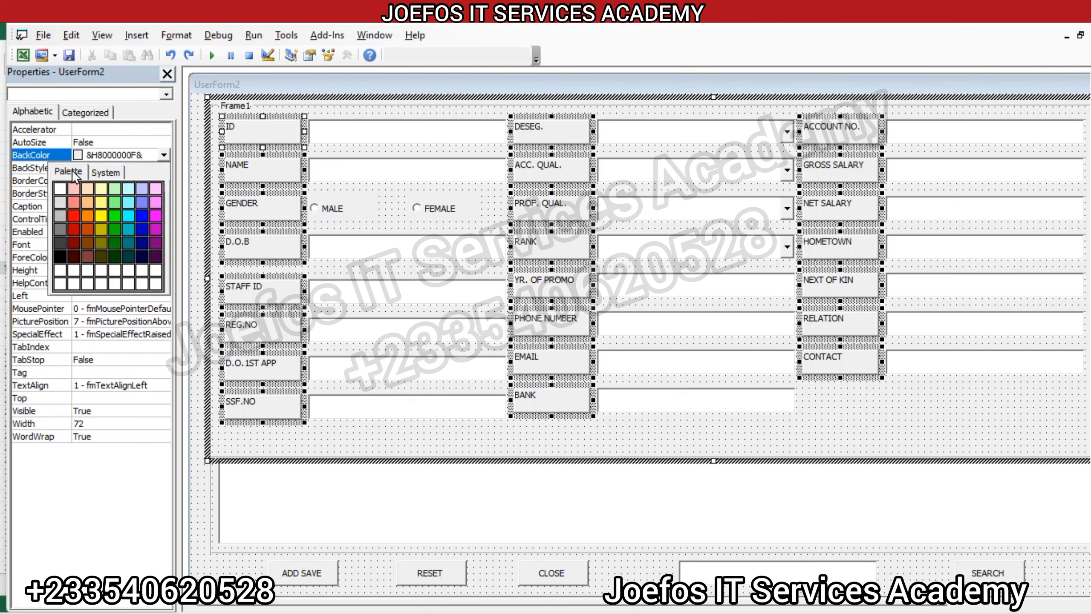
pyautogui.click(115, 228)
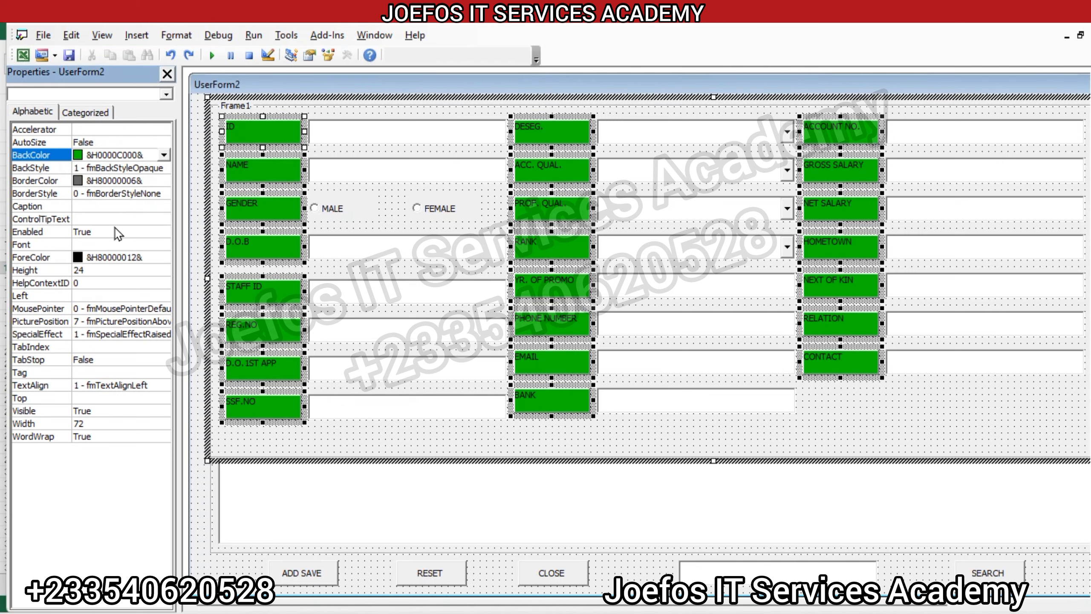
# Step: Set the border colour of the selected Frame1 labels to red (&H000000FF&)
pyautogui.click(78, 184)
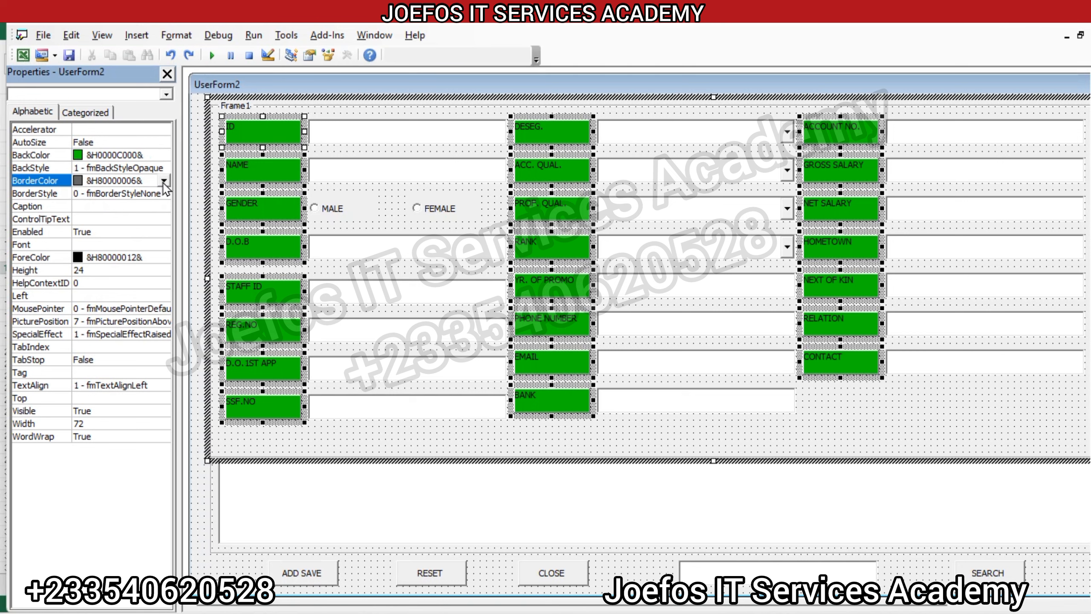
pyautogui.click(164, 182)
pyautogui.click(77, 197)
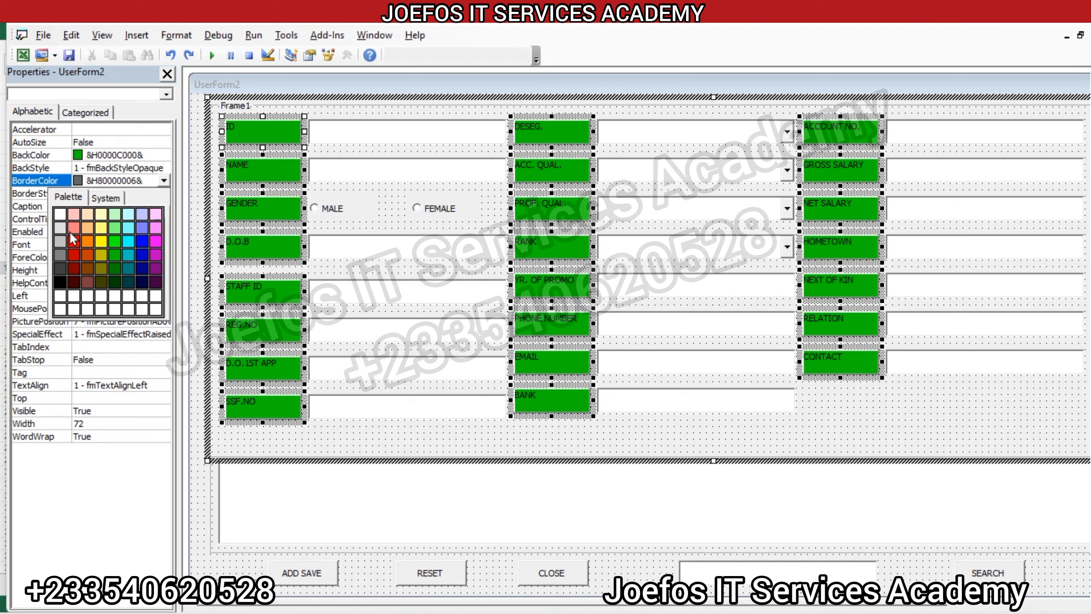
pyautogui.click(74, 243)
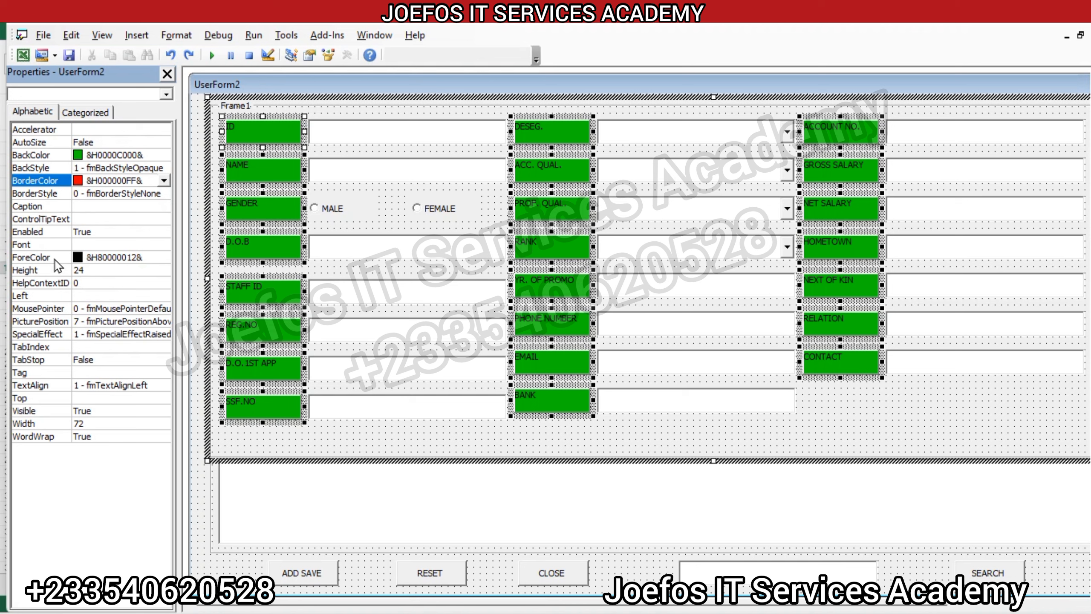
# Step: Set the font of the selected labels to Times New Roman, Bold, size 12
pyautogui.click(65, 244)
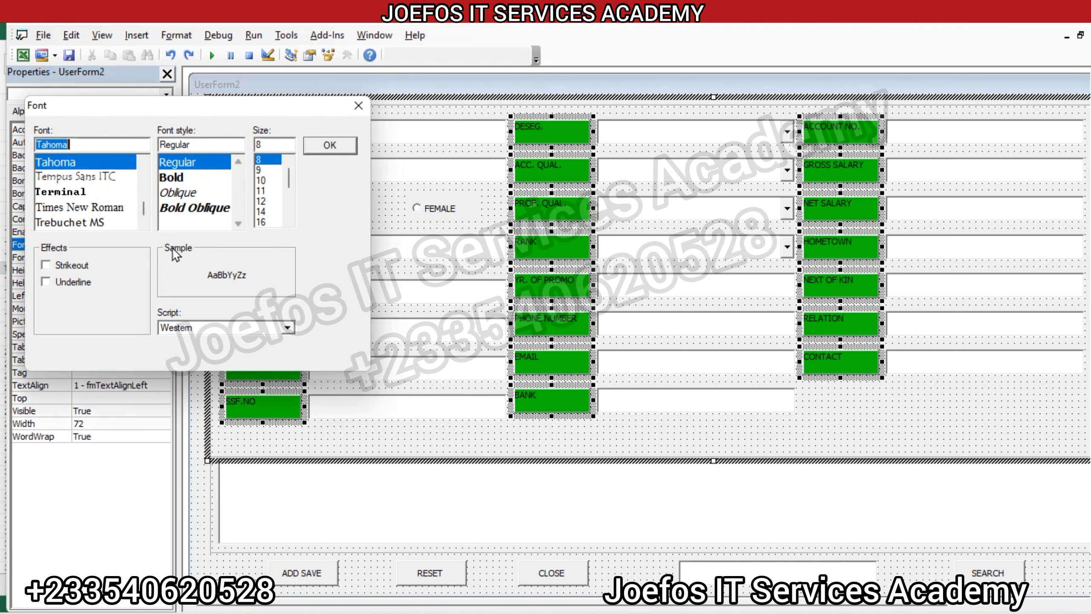
pyautogui.click(97, 208)
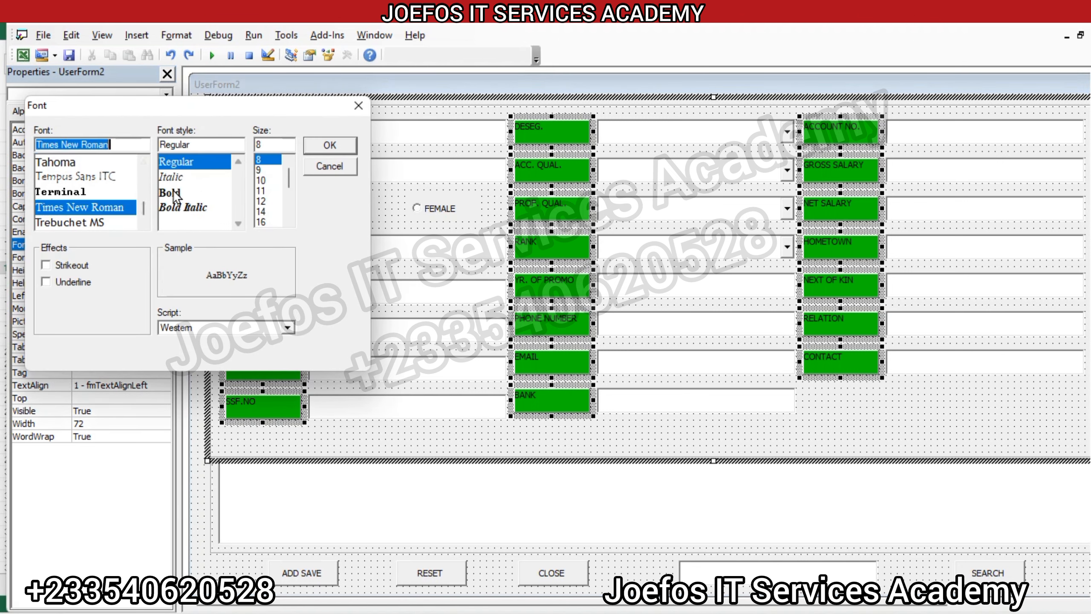
pyautogui.click(173, 192)
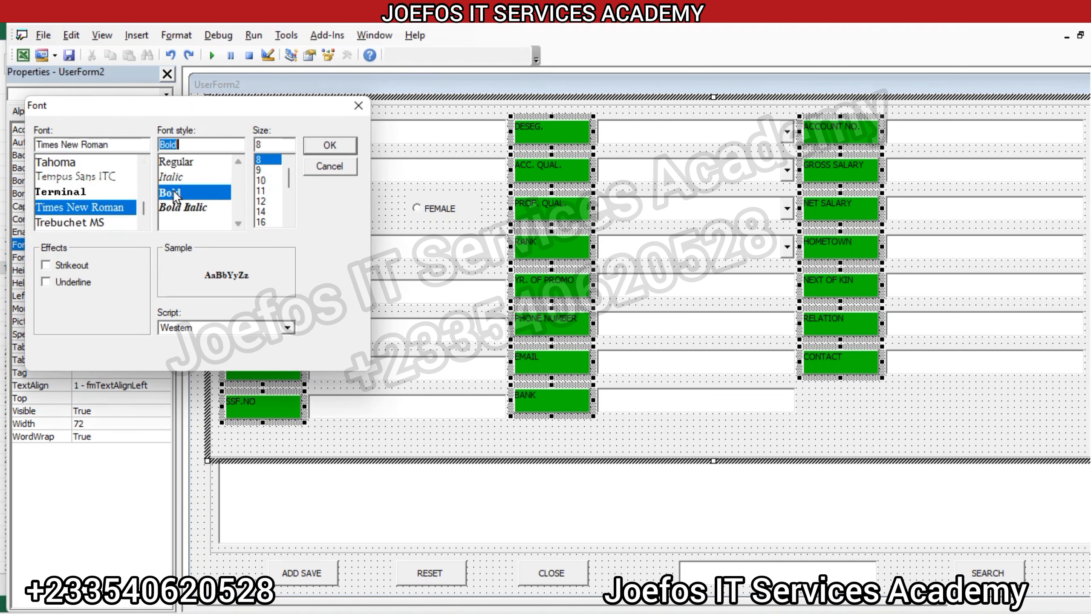
pyautogui.click(264, 181)
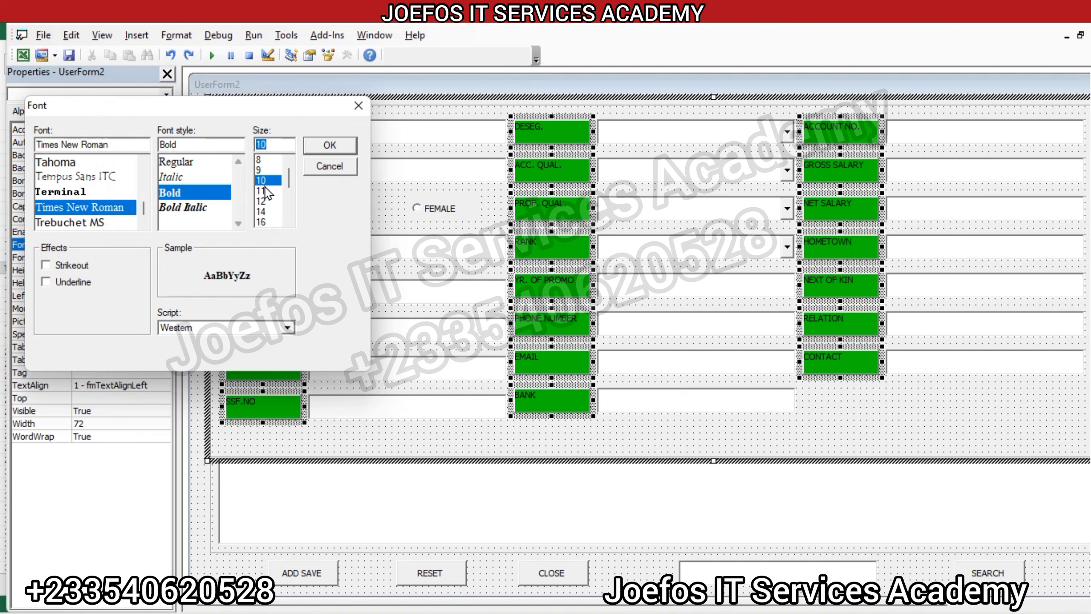
pyautogui.click(267, 201)
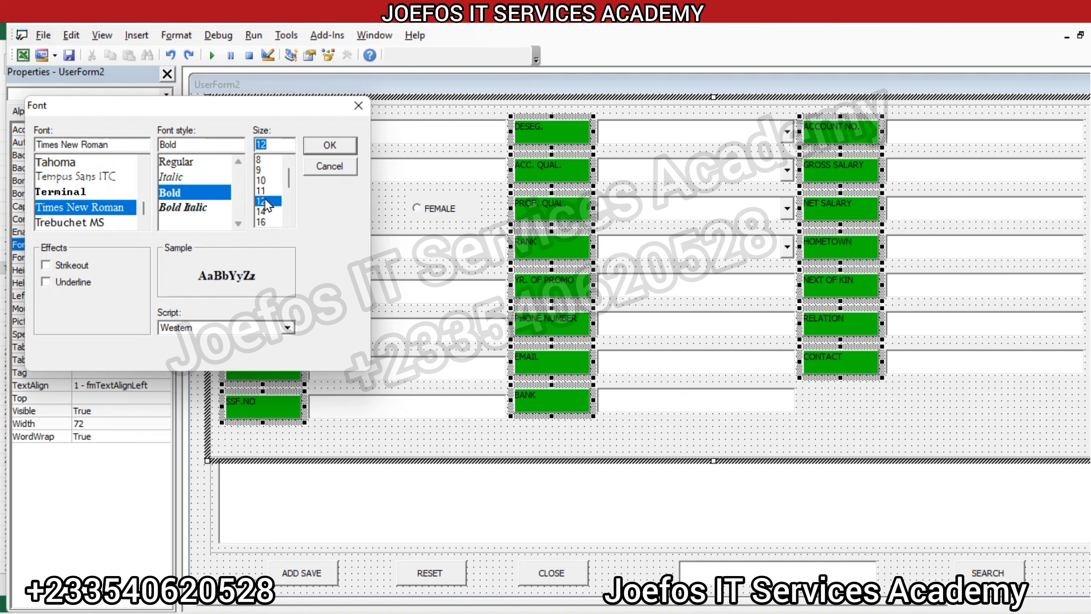
pyautogui.click(329, 146)
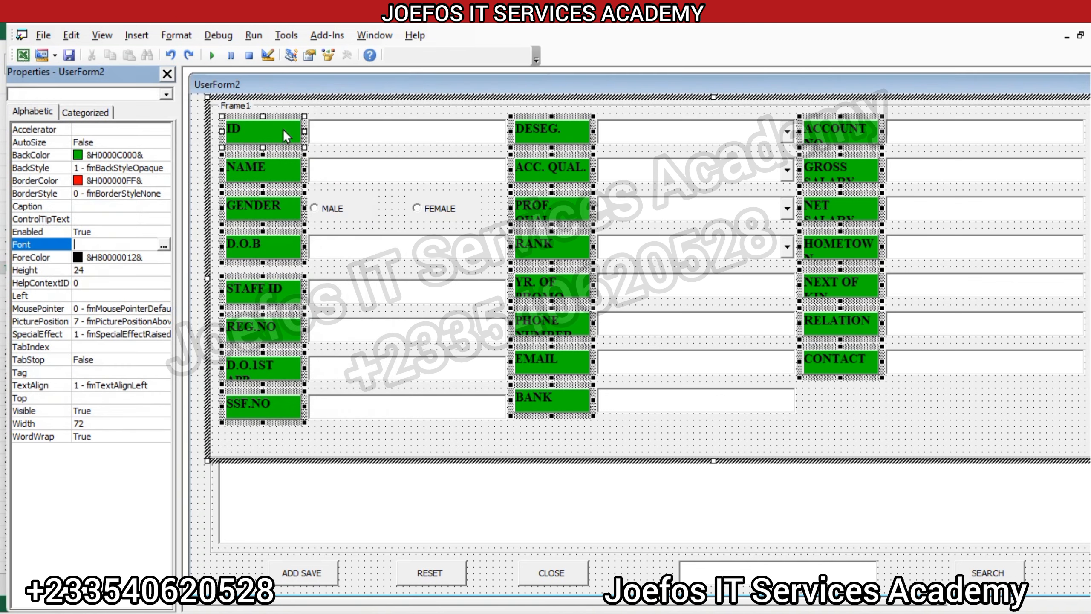
# Step: Reduce the selected labels' font size to 11
pyautogui.click(163, 245)
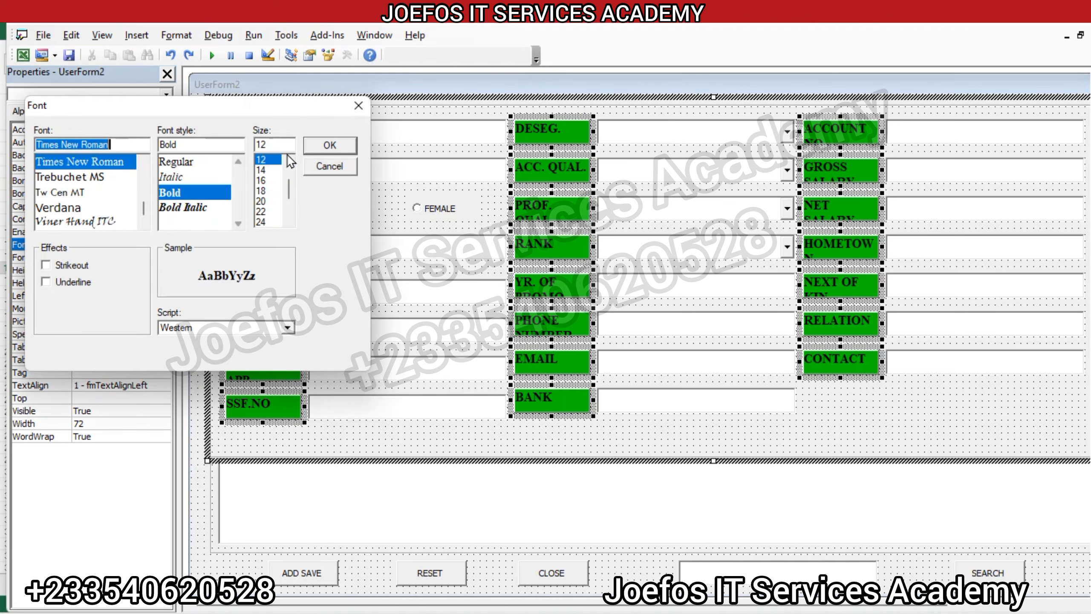
pyautogui.doubleClick(272, 144)
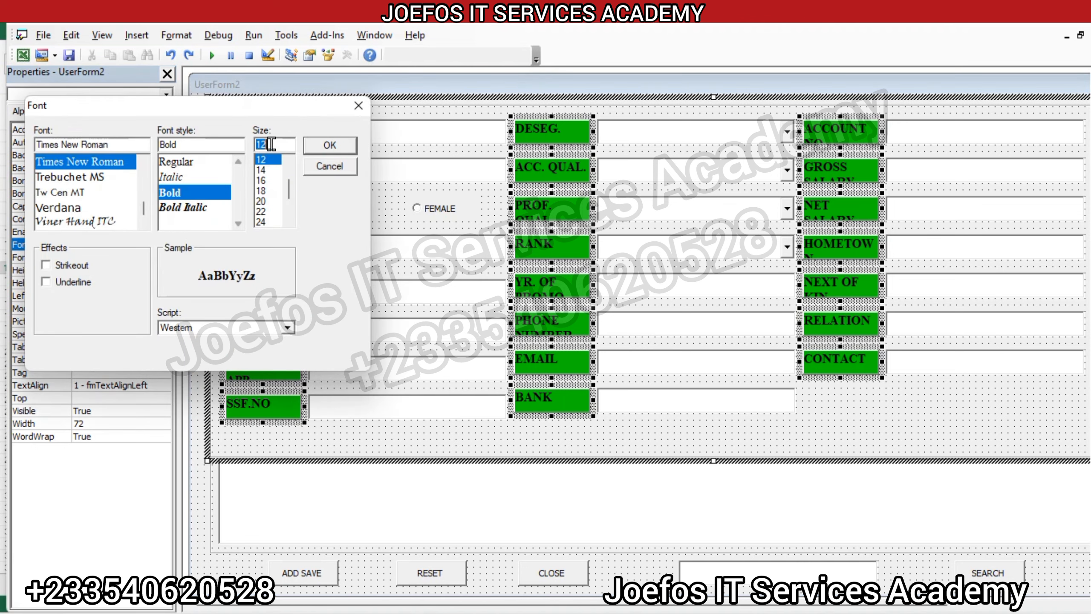
pyautogui.write('11')
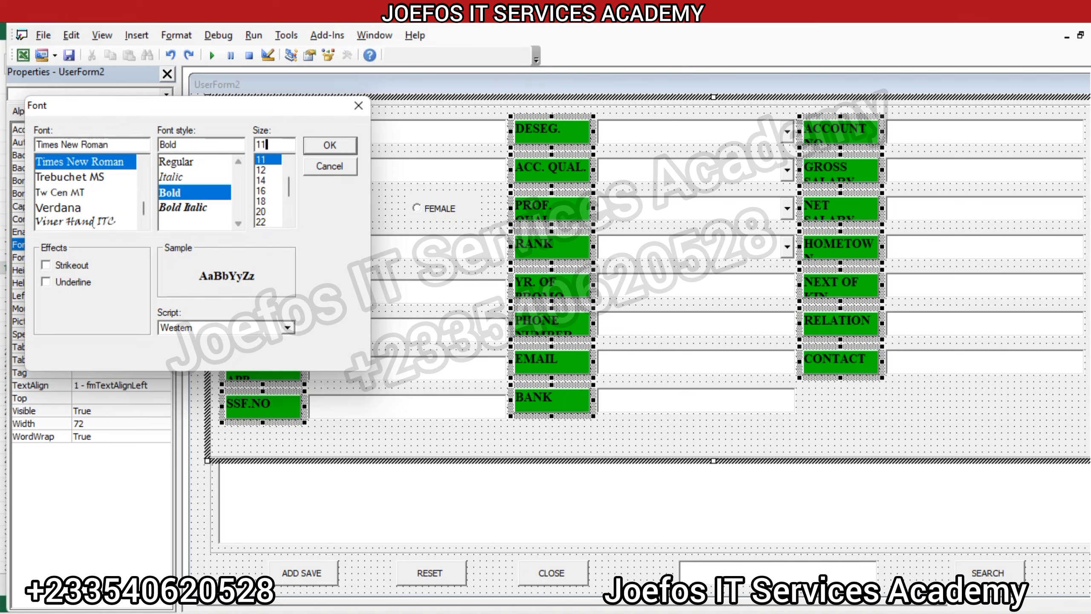
pyautogui.press('Return')
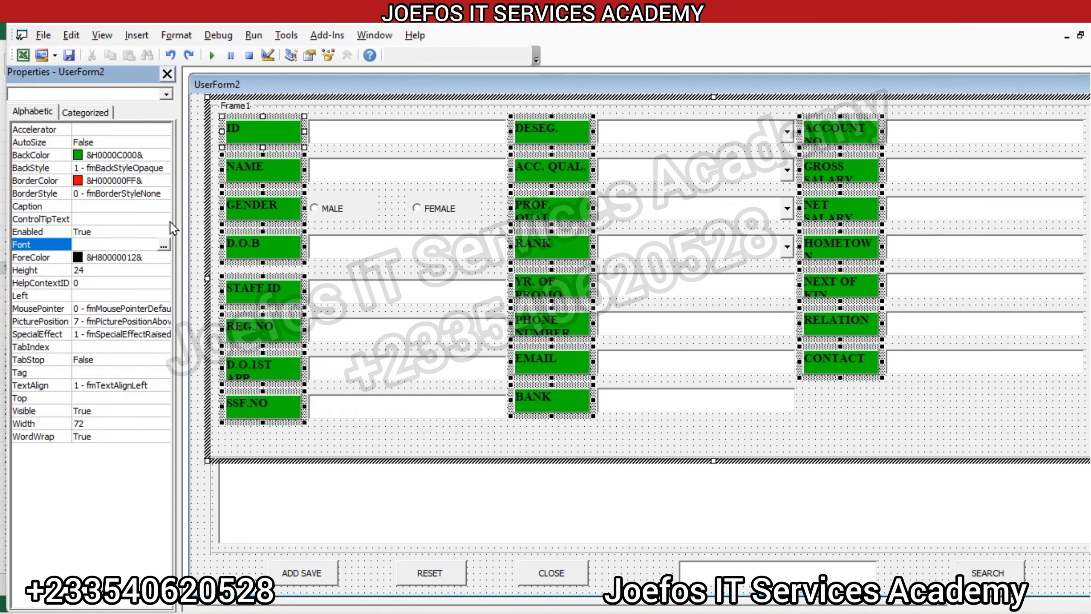
# Step: Set the selected labels' font size to 10, keeping Times New Roman Bold
pyautogui.click(164, 245)
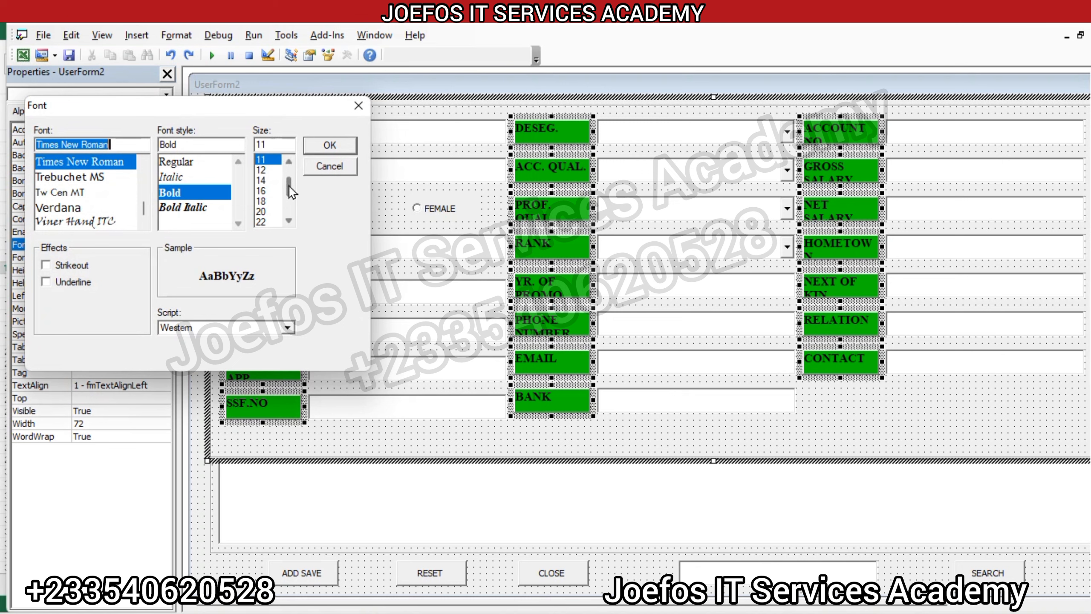
pyautogui.scroll(1, 288, 169)
pyautogui.click(262, 180)
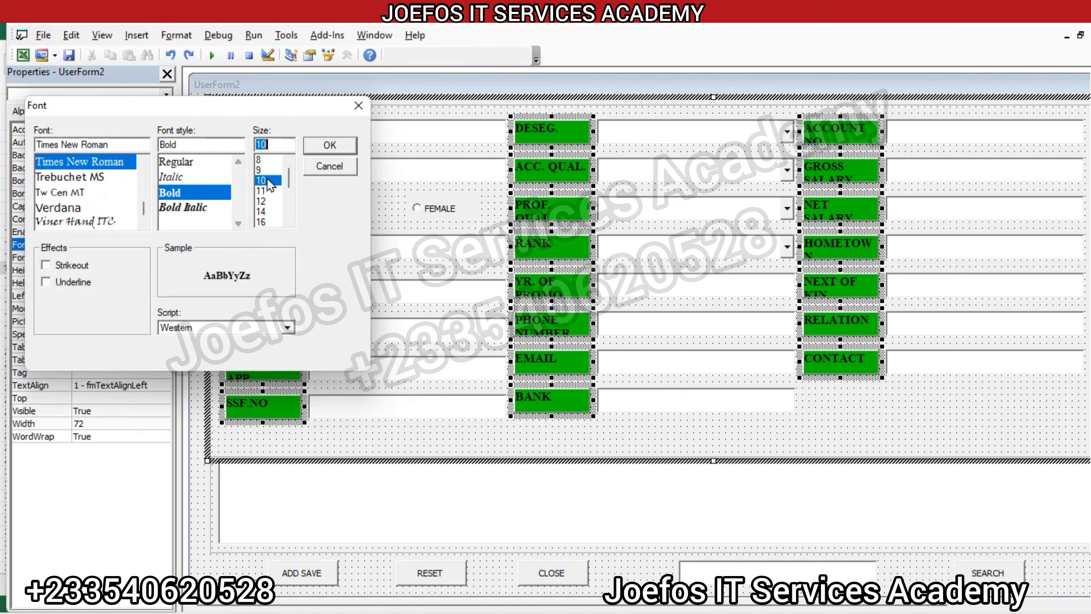
pyautogui.click(329, 146)
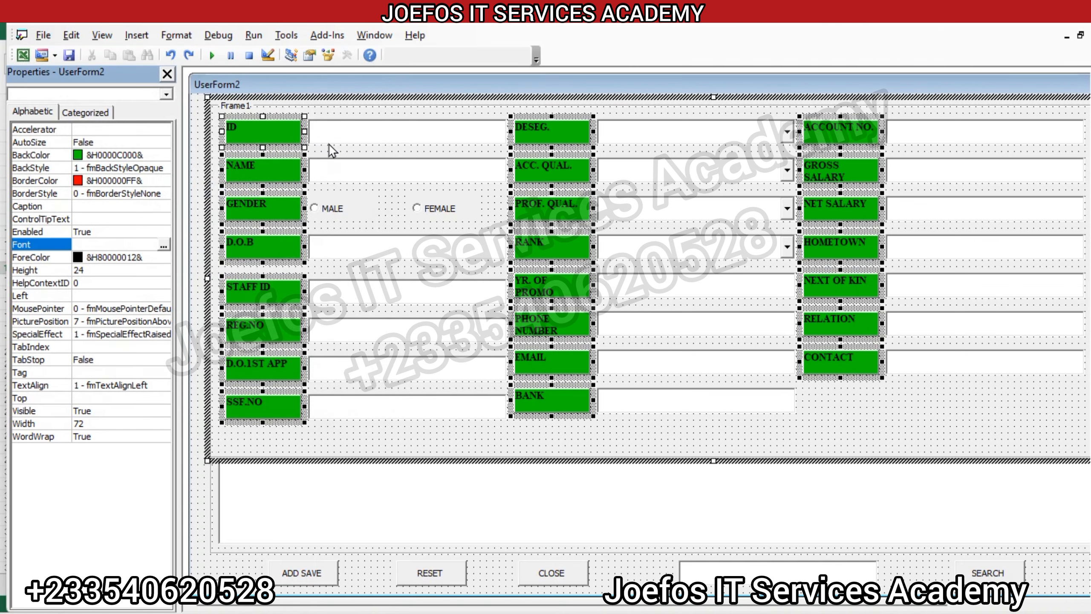
# Step: Set the text colour of the selected labels to white (&H00FFFFFF&)
pyautogui.click(77, 256)
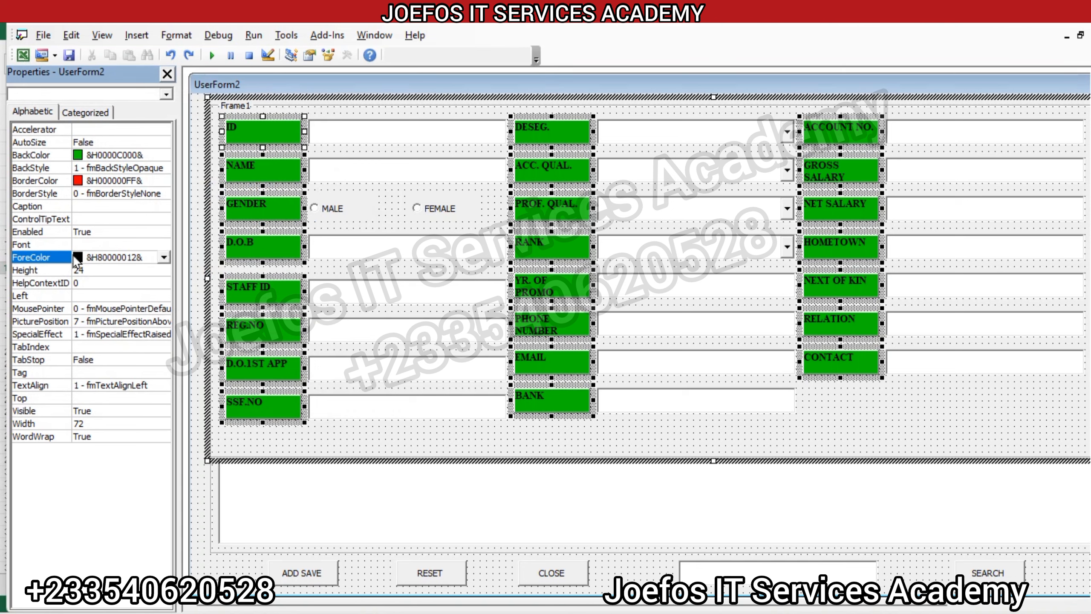
pyautogui.click(164, 257)
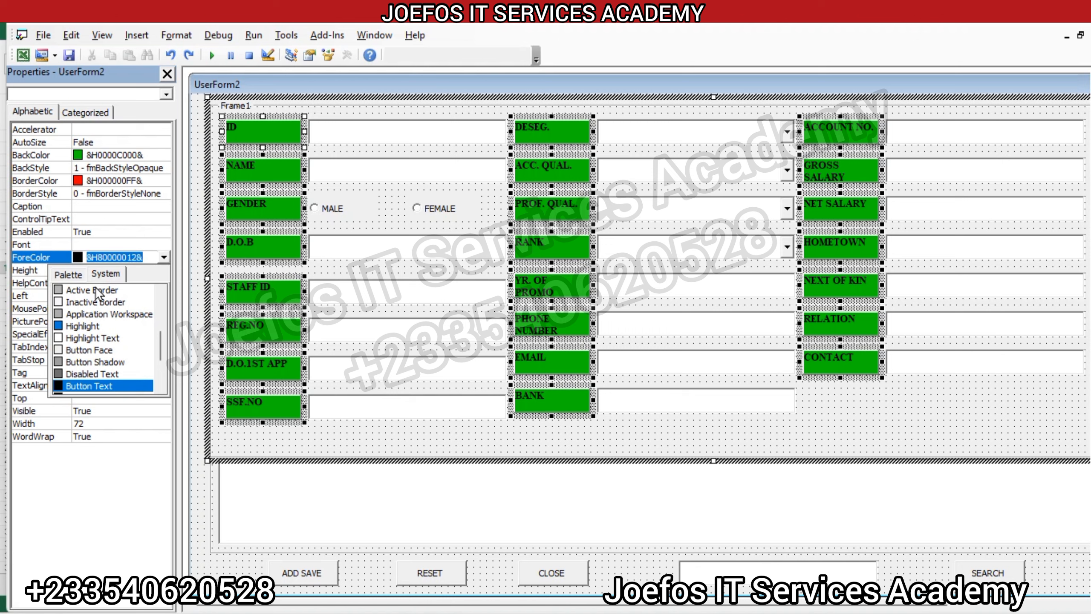
pyautogui.click(76, 276)
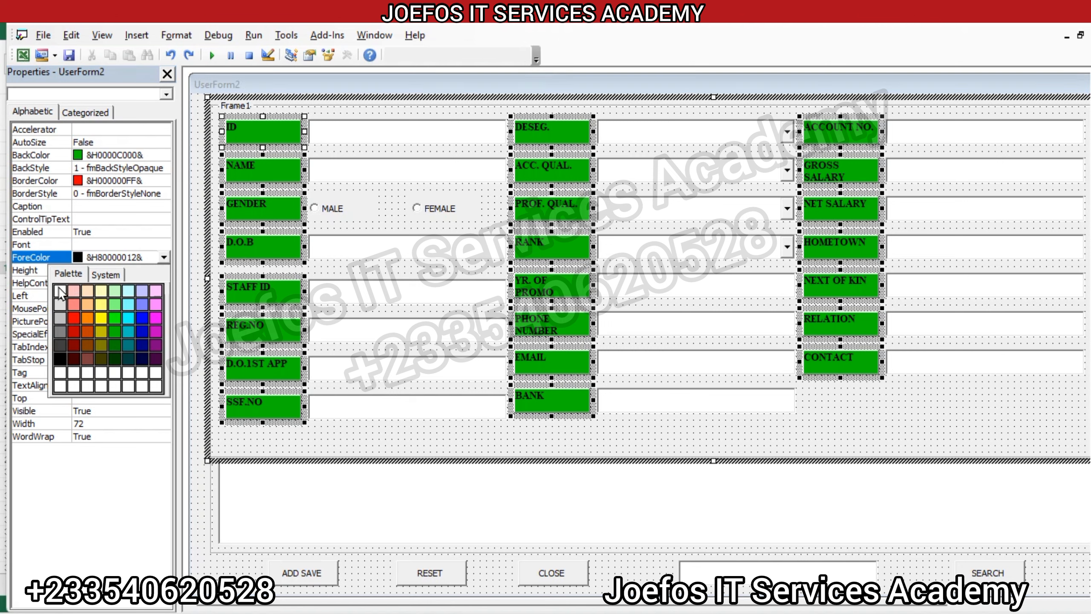
pyautogui.click(60, 291)
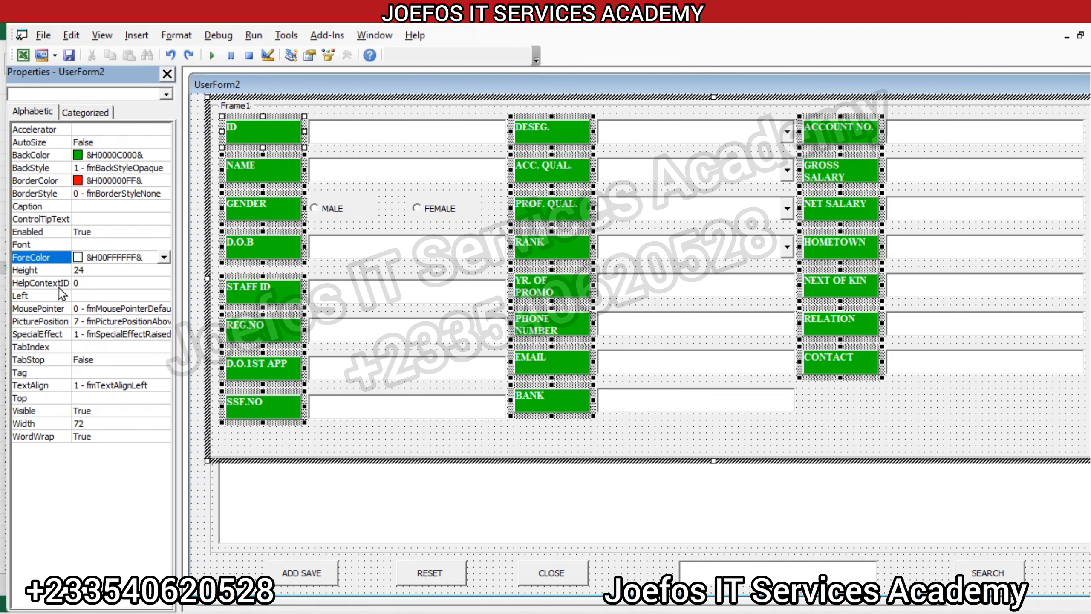
# Step: Set the selected labels' text colour to dark grey (&H00404040&) and centre-align their text
pyautogui.click(164, 257)
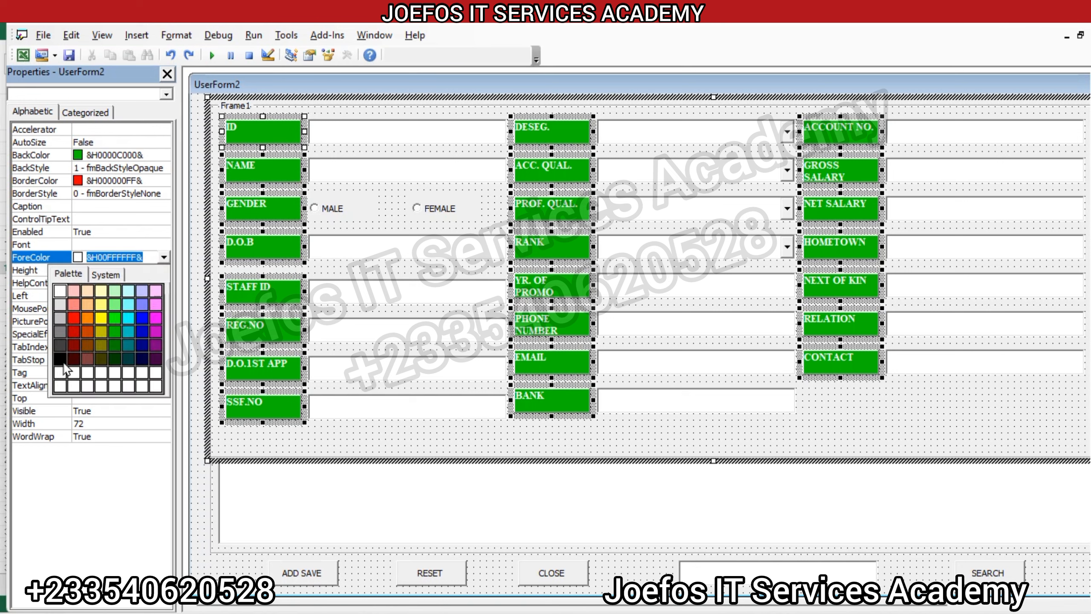
pyautogui.click(63, 351)
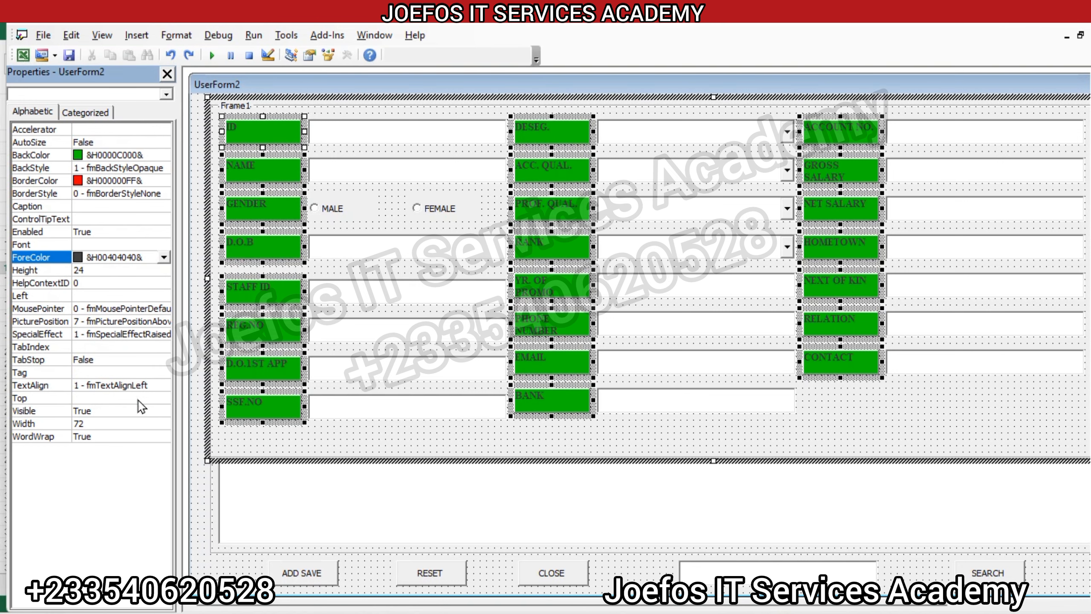
pyautogui.click(130, 387)
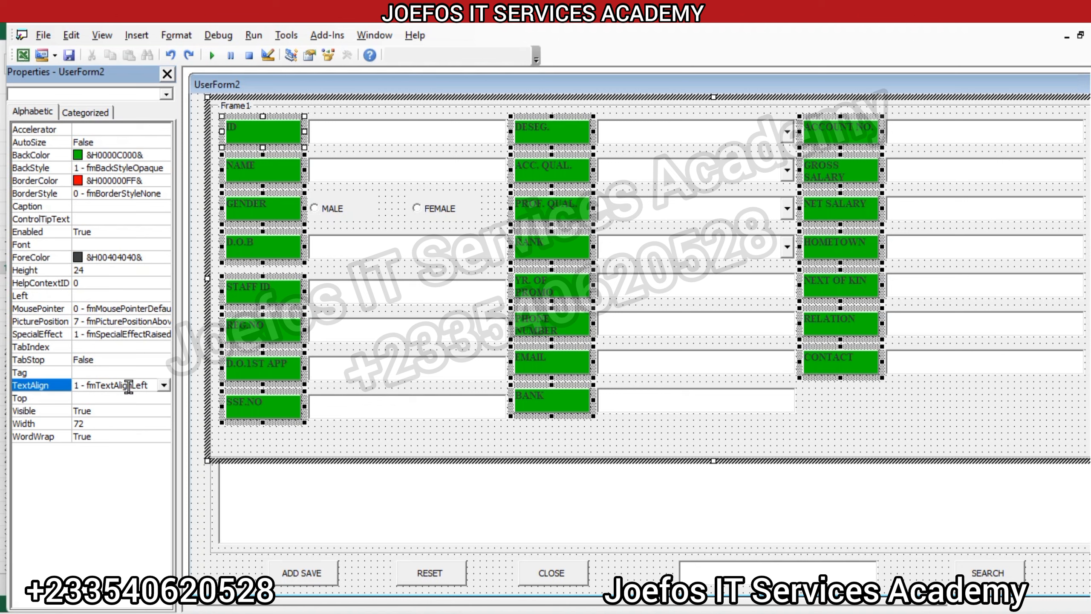
pyautogui.click(165, 385)
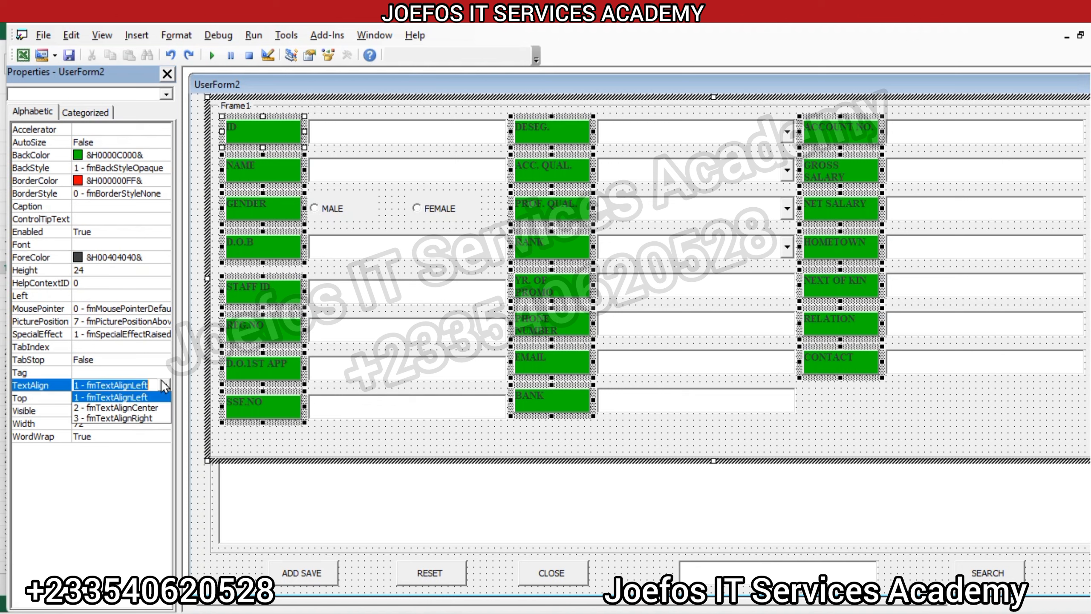
pyautogui.click(146, 407)
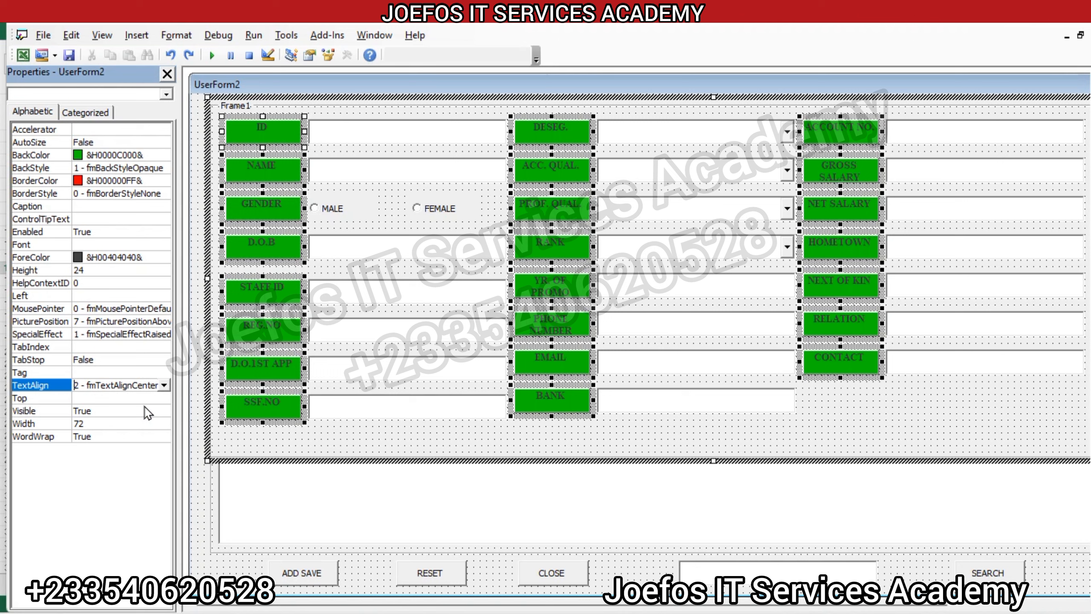
pyautogui.click(165, 385)
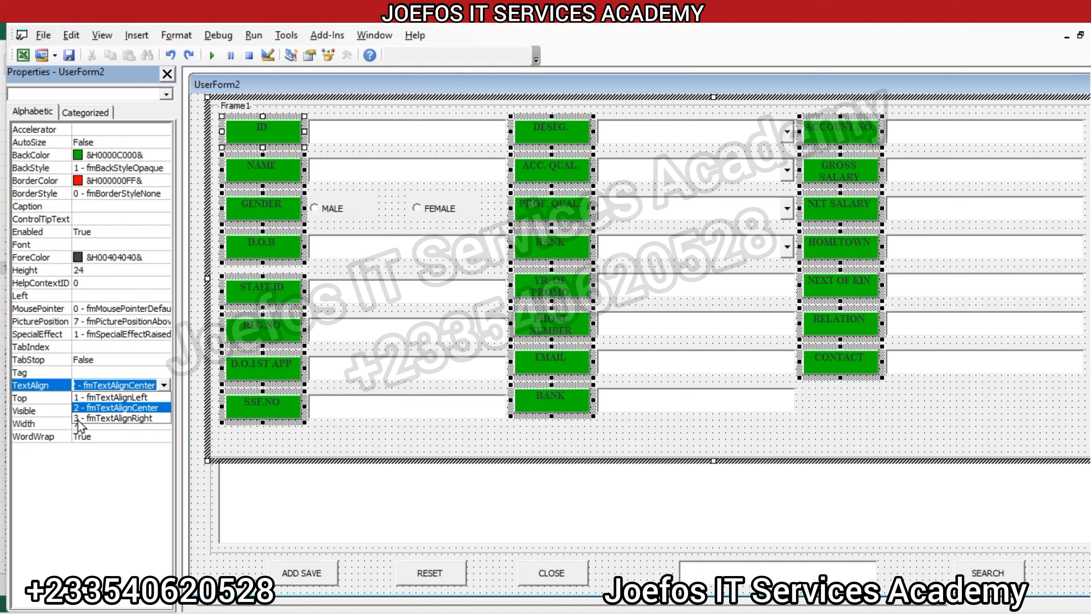
pyautogui.click(57, 423)
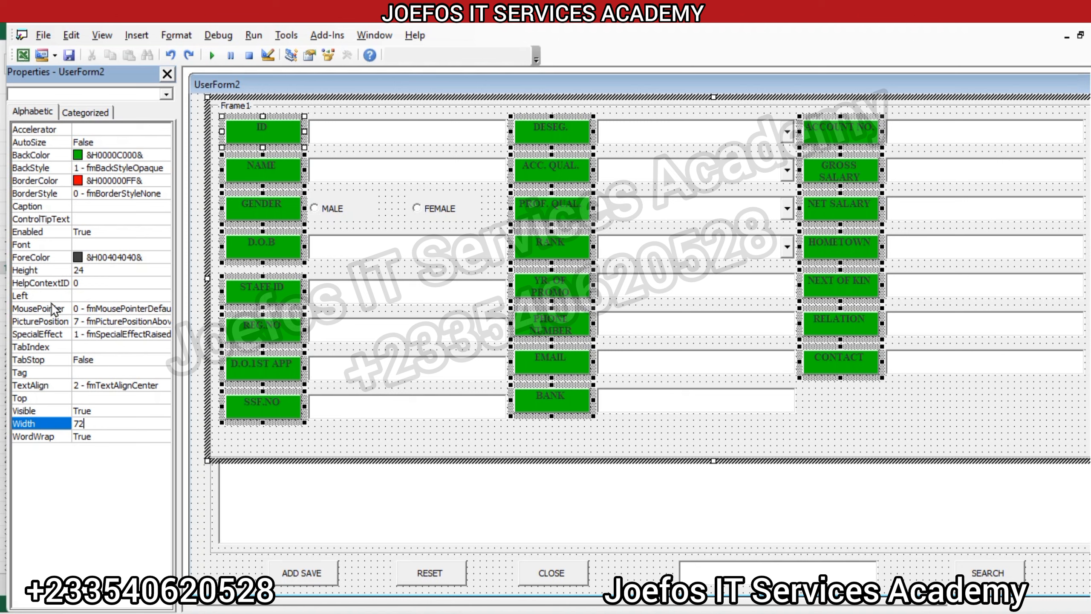
# Step: Set the text colour of the frame around the fields to light red (&H008080FF&)
pyautogui.click(599, 442)
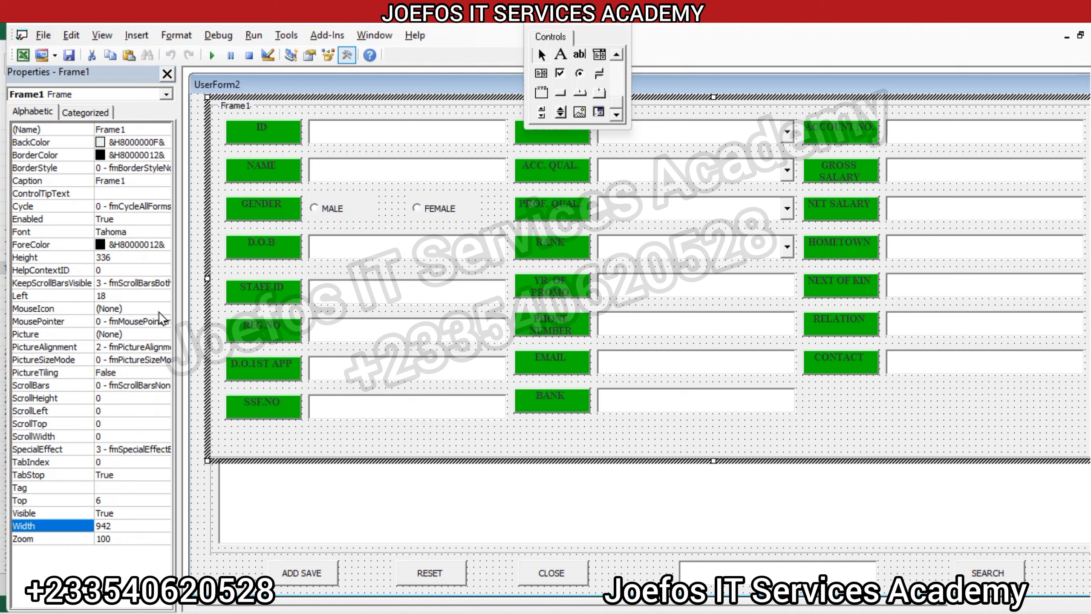
pyautogui.click(107, 244)
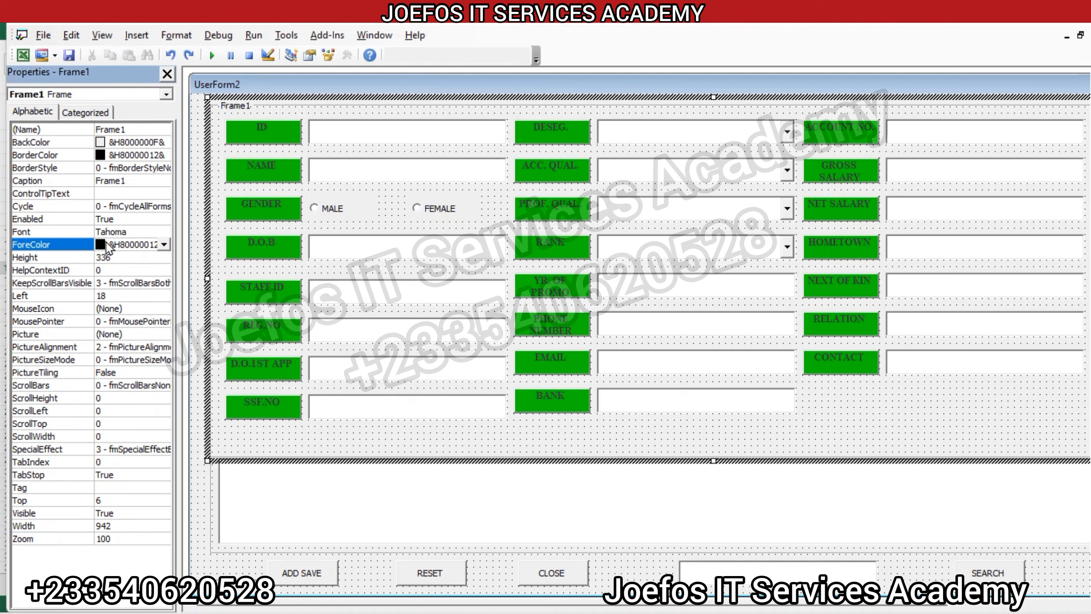
pyautogui.click(164, 244)
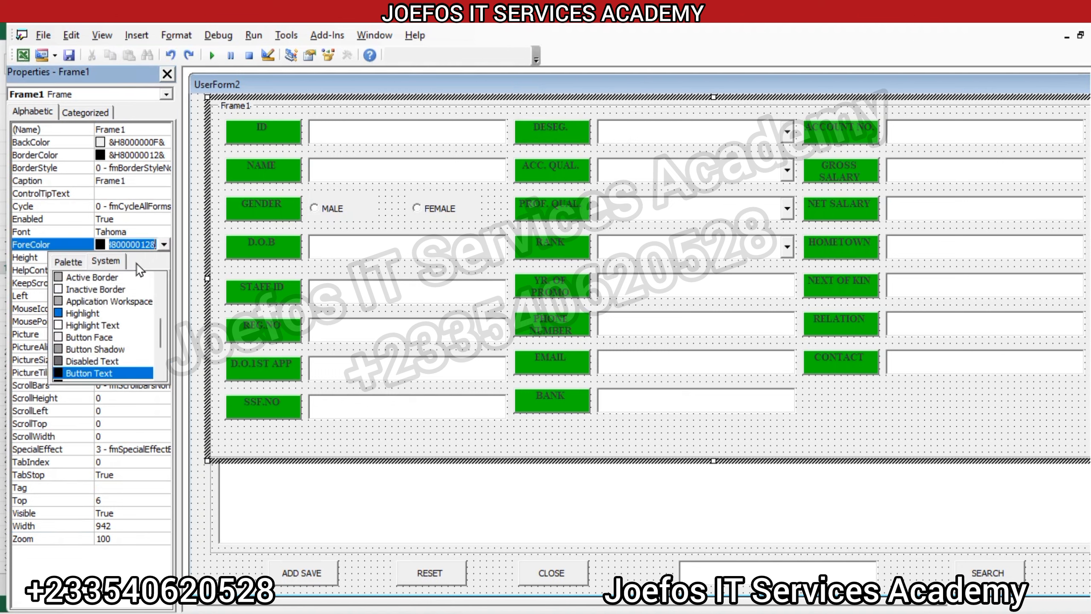
pyautogui.click(61, 263)
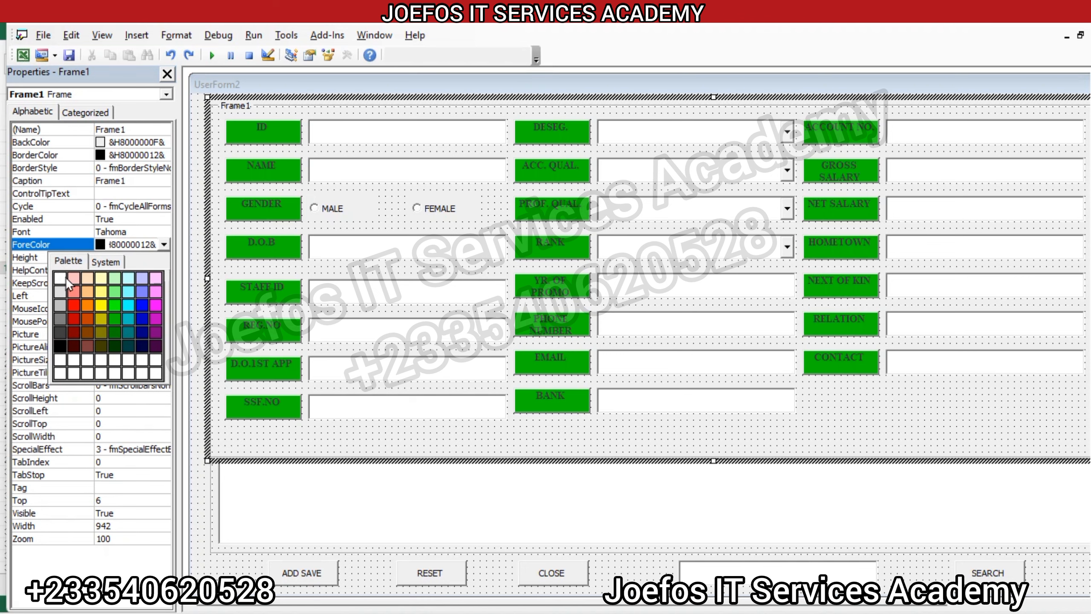
pyautogui.click(72, 297)
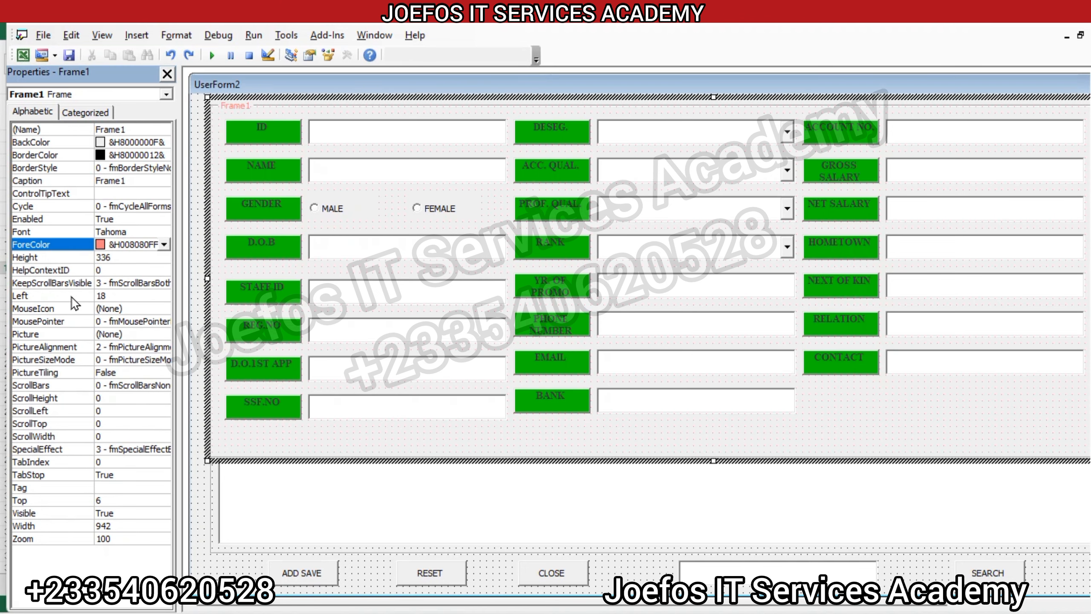
# Step: Try red (&H000000FF&) and blue (&H00FF0000&) as the frame's background colour
pyautogui.click(102, 143)
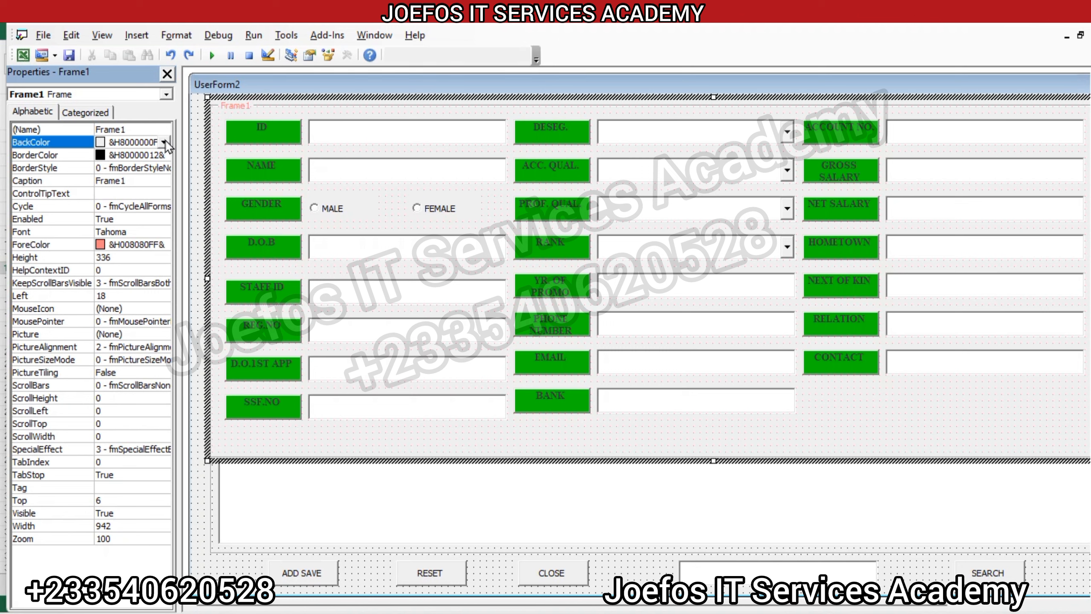
pyautogui.click(164, 143)
pyautogui.click(79, 159)
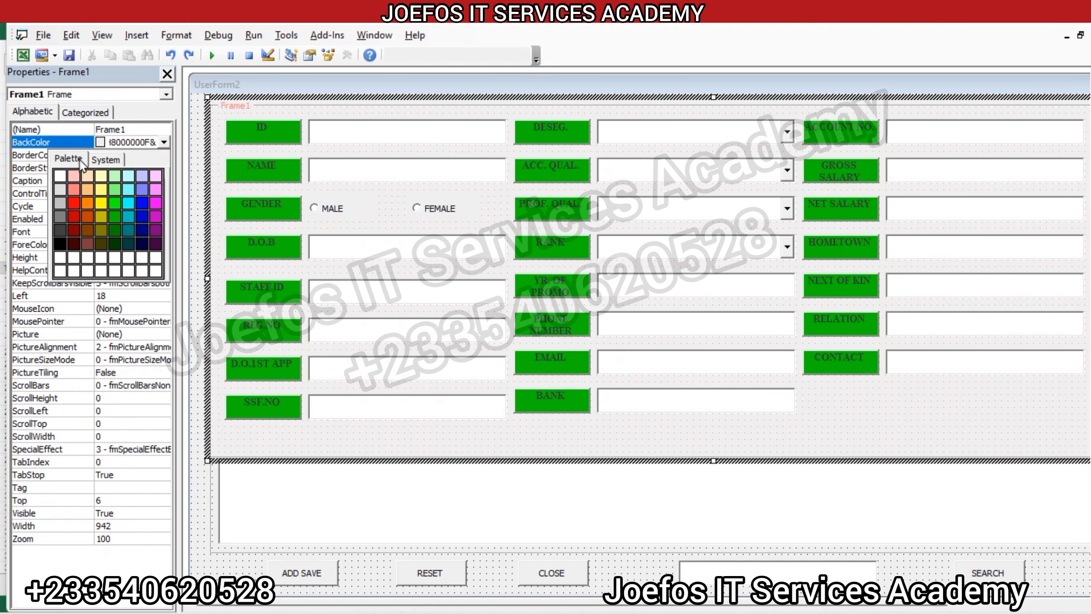
pyautogui.click(75, 201)
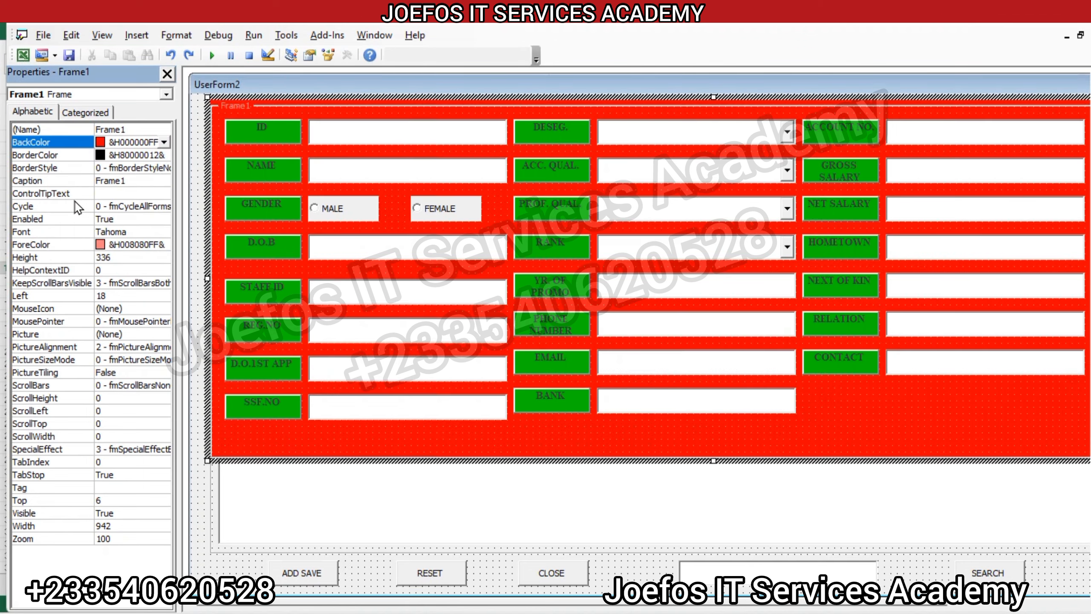
pyautogui.click(164, 142)
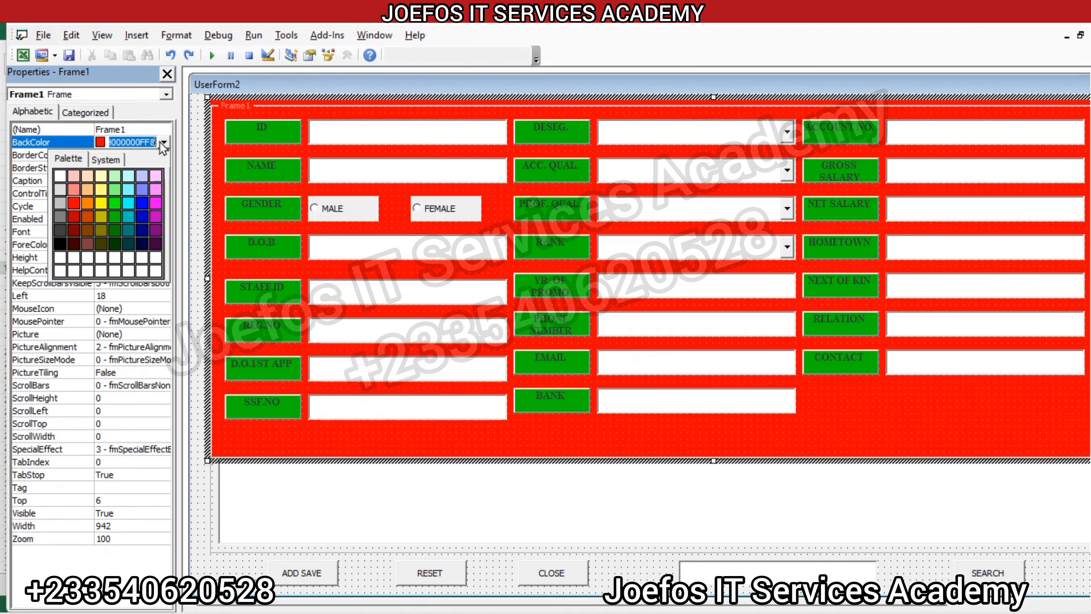
pyautogui.click(141, 202)
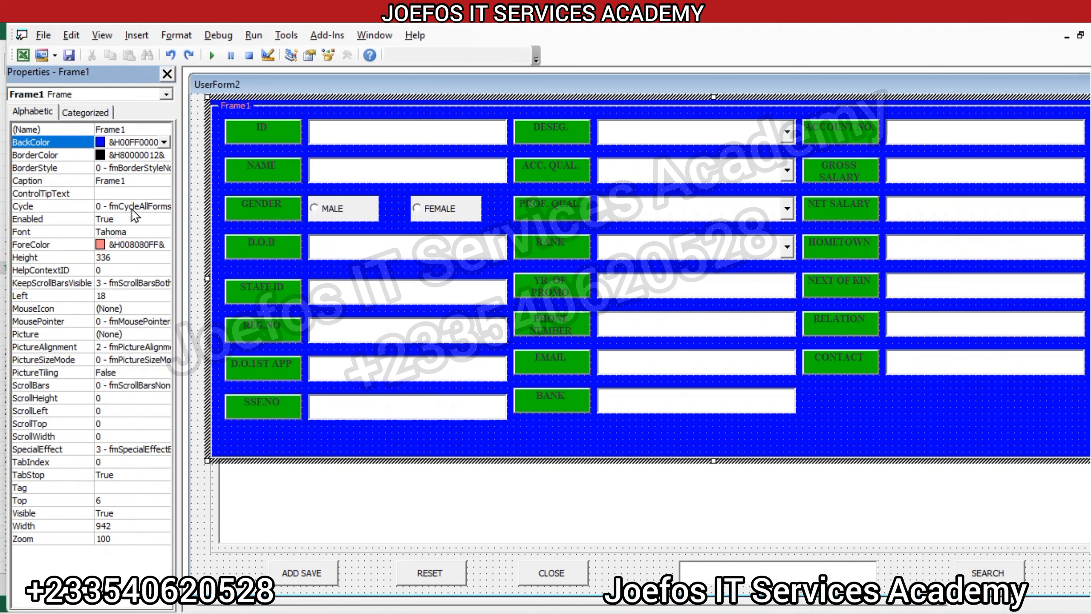
# Step: Try olive (&H00008080&) and orange (&H000080FF&) as the frame's background colour
pyautogui.click(164, 142)
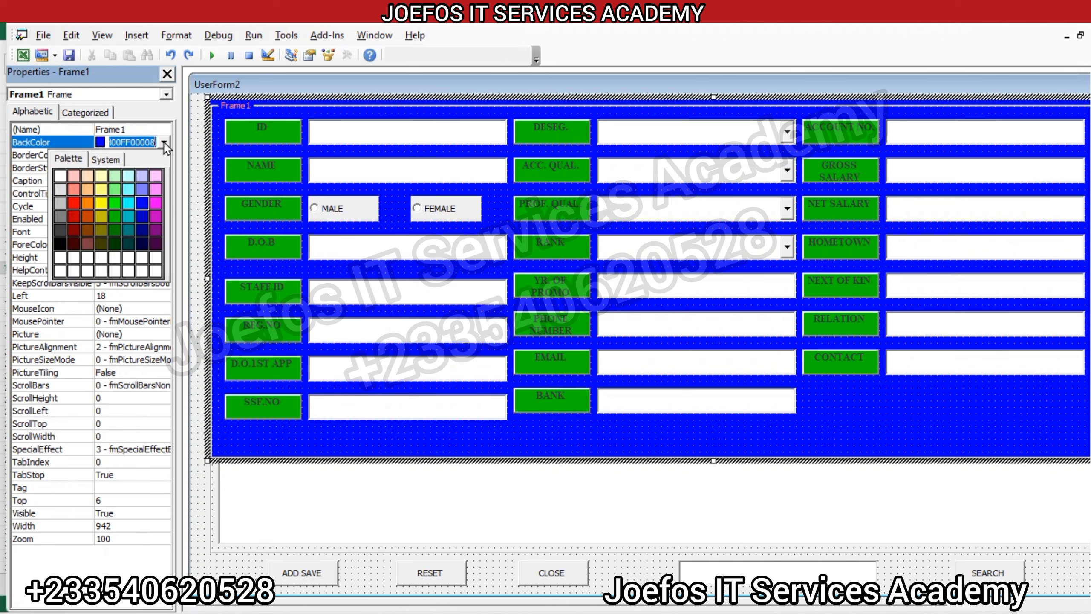
pyautogui.click(98, 228)
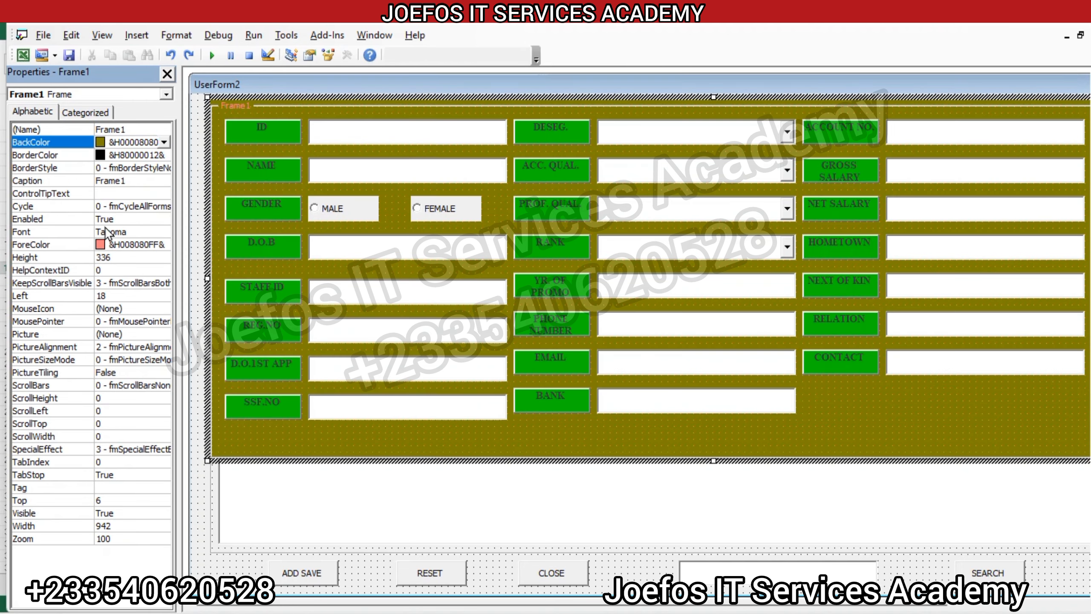
pyautogui.click(163, 143)
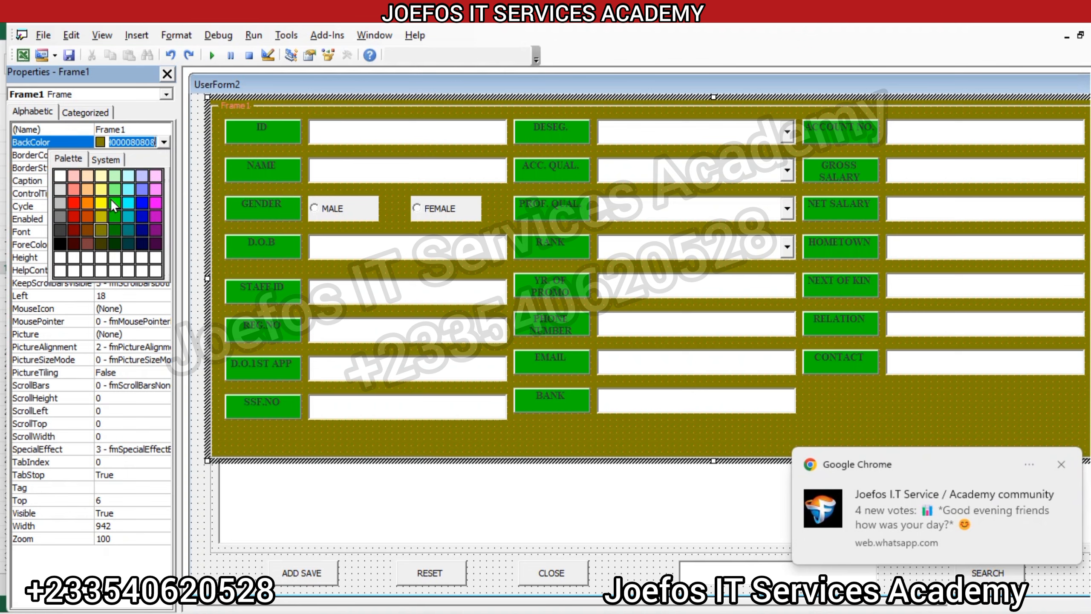
pyautogui.click(86, 199)
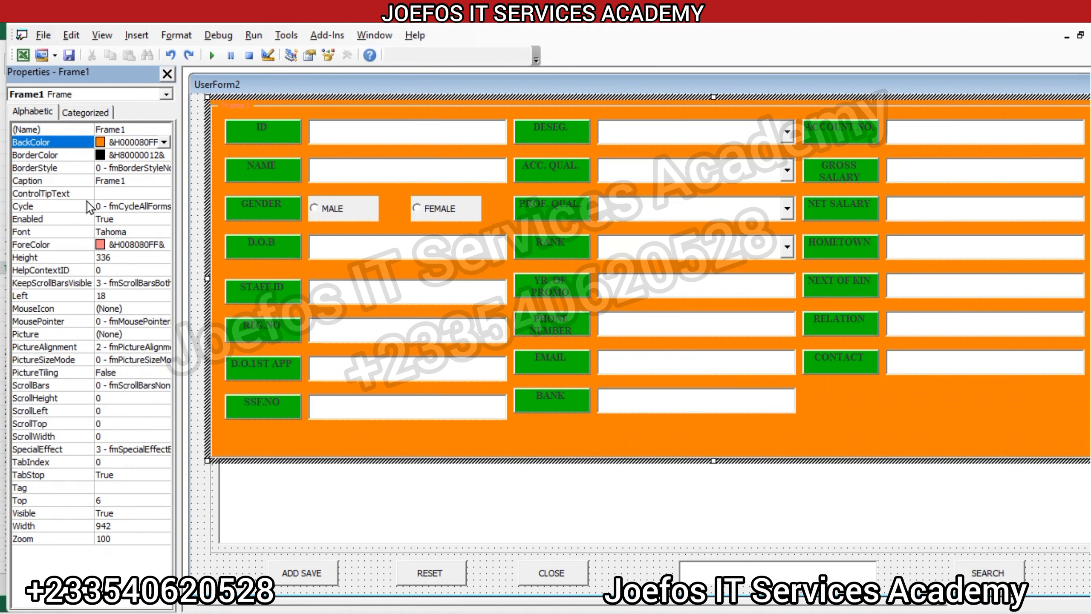
# Step: Set the frame's background colour to light orange (&H0080C0FF&)
pyautogui.click(164, 142)
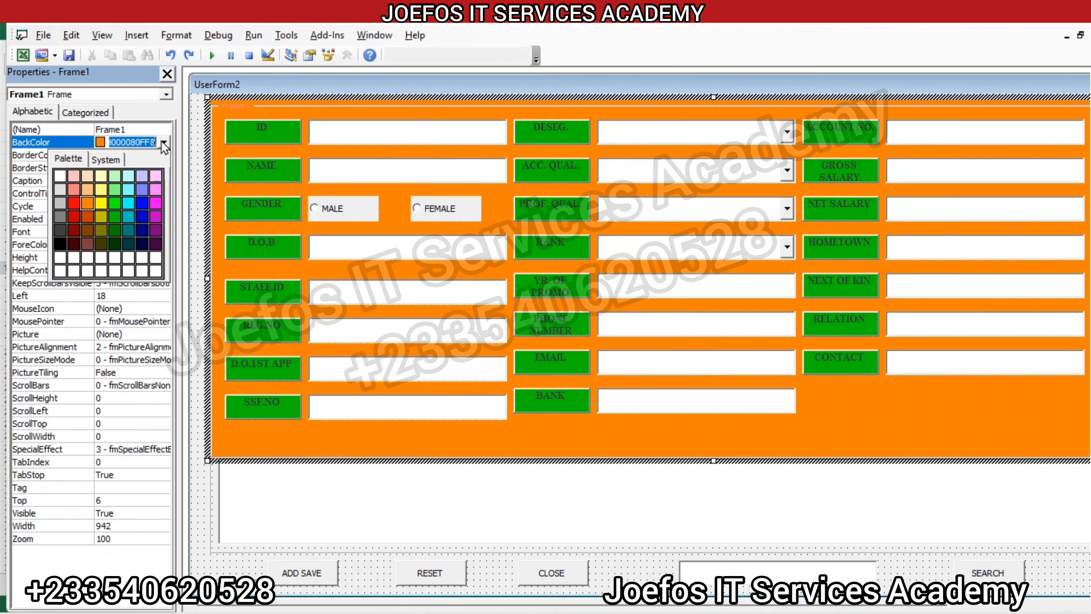
pyautogui.click(84, 189)
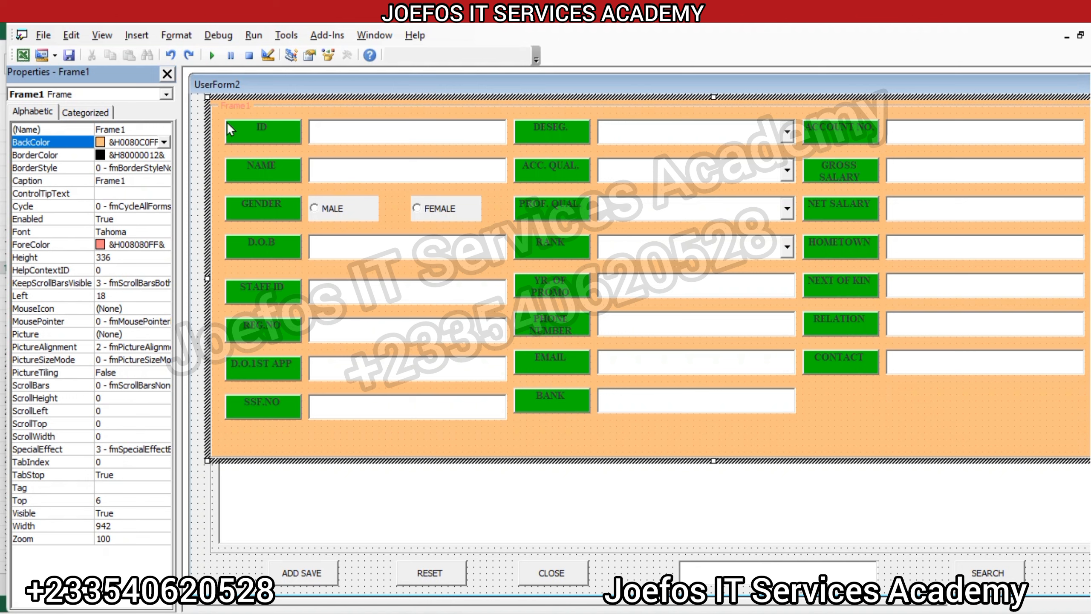
# Step: Select the field labels in all three columns and set their background colour to dark blue (&H00C00000&)
pyautogui.click(238, 118)
pyautogui.moveTo(297, 197); pyautogui.dragTo(308, 354)
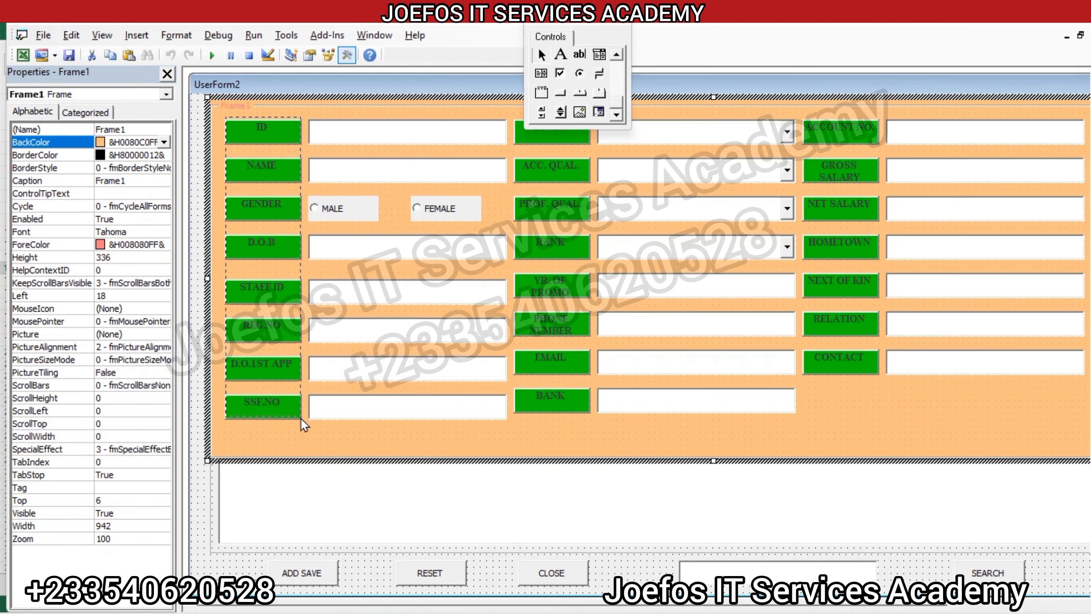
pyautogui.moveTo(301, 420); pyautogui.dragTo(301, 420)
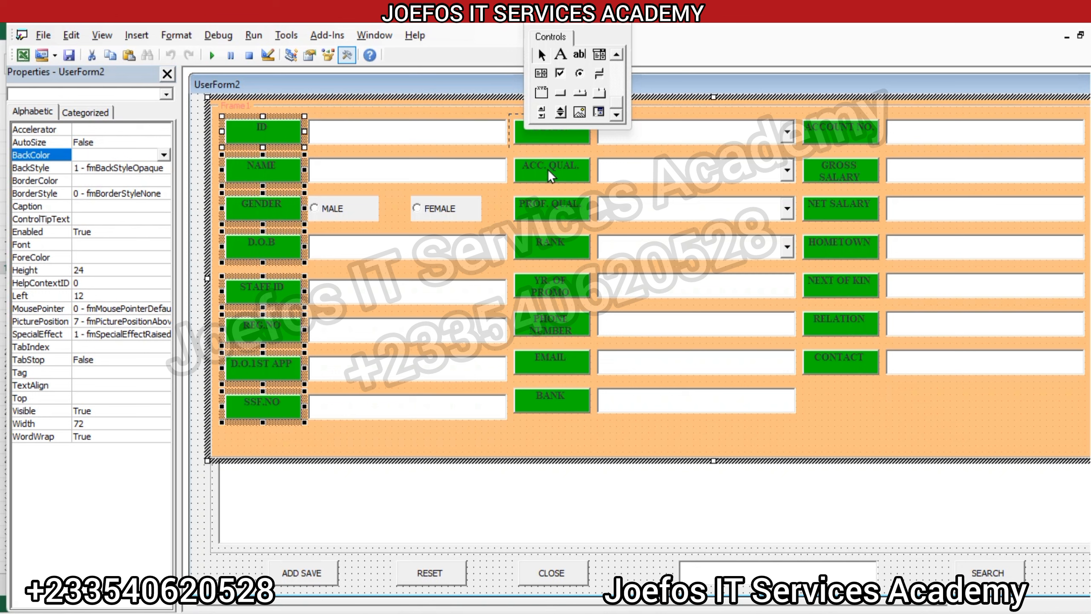
pyautogui.moveTo(548, 170); pyautogui.dragTo(589, 418)
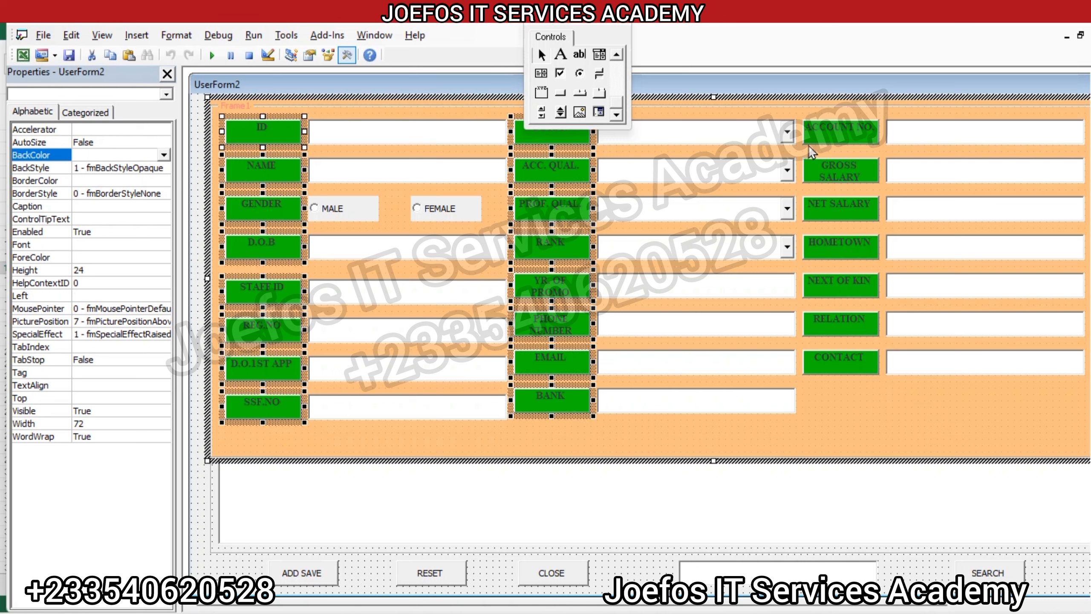
pyautogui.moveTo(857, 137); pyautogui.dragTo(879, 322)
pyautogui.moveTo(875, 362); pyautogui.dragTo(881, 375)
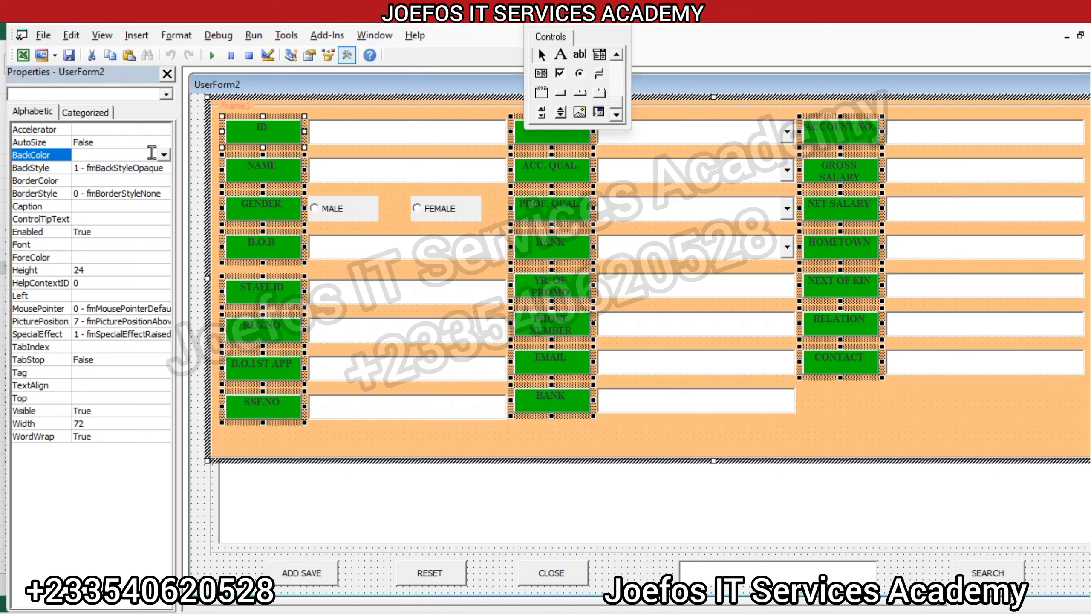
pyautogui.click(163, 155)
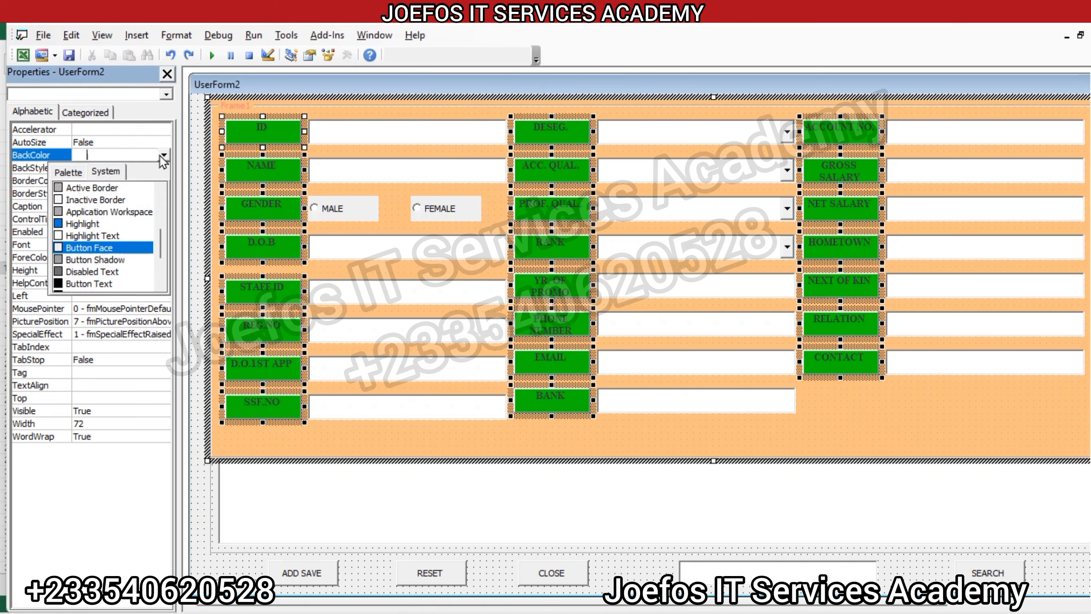
pyautogui.click(68, 172)
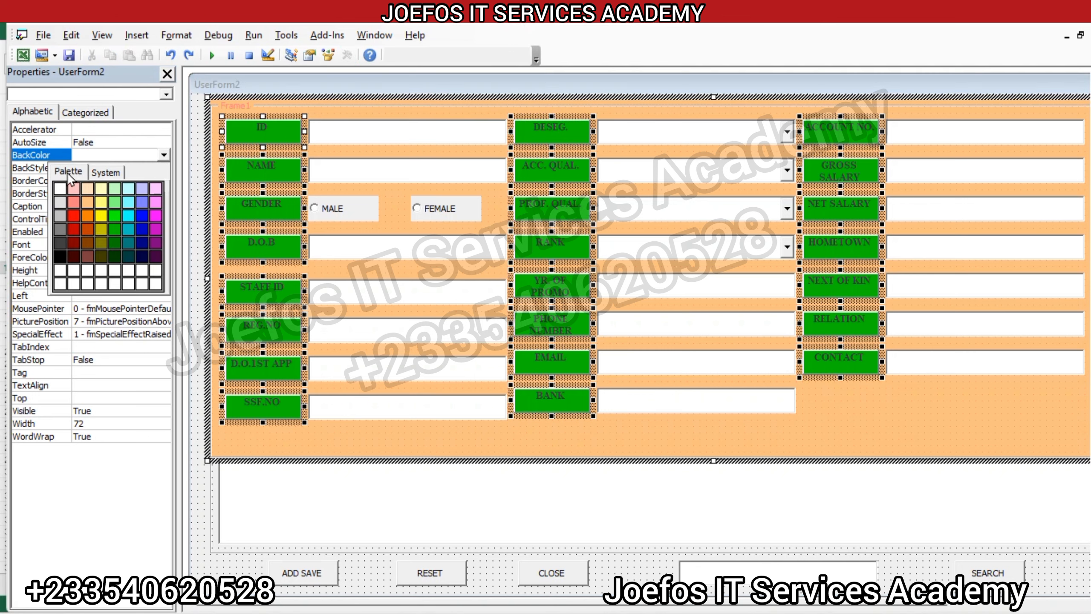
pyautogui.click(138, 232)
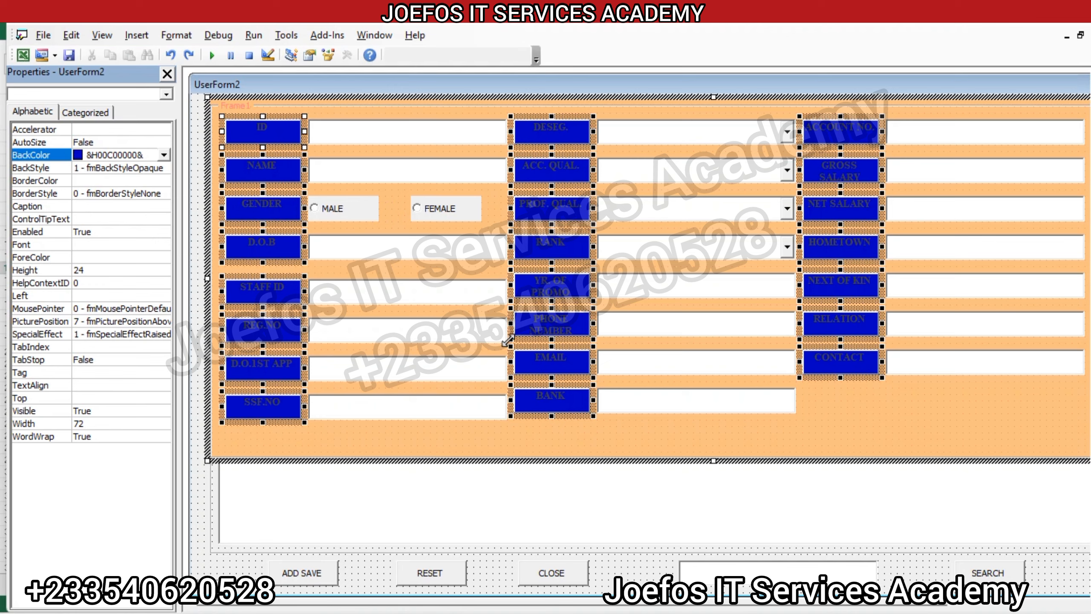
# Step: Set the text colour of the selected labels to the system colour Button Text (&H80000012&)
pyautogui.click(357, 211)
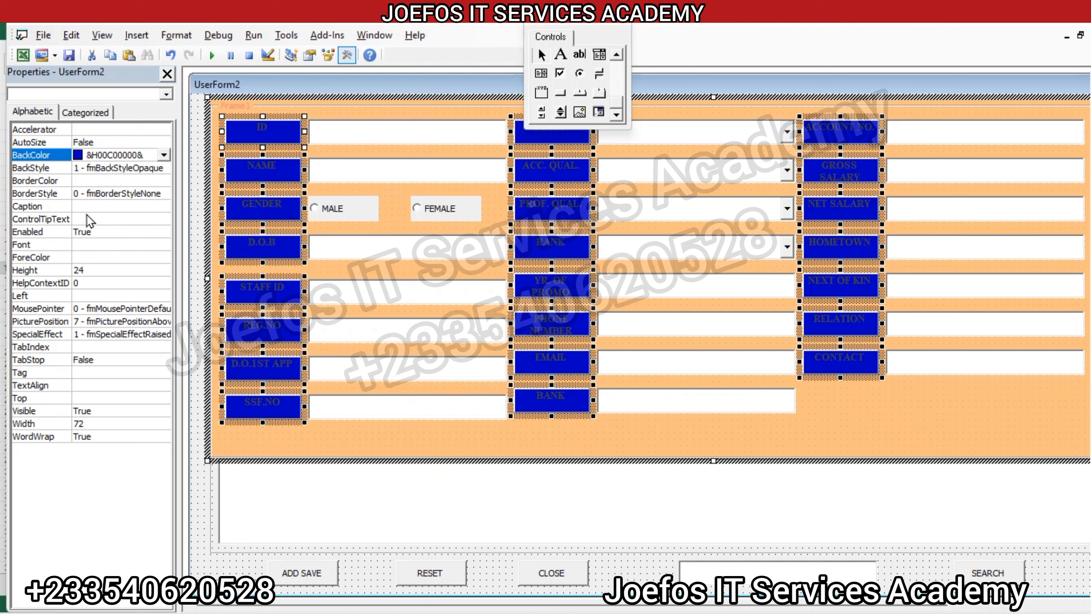
pyautogui.click(55, 257)
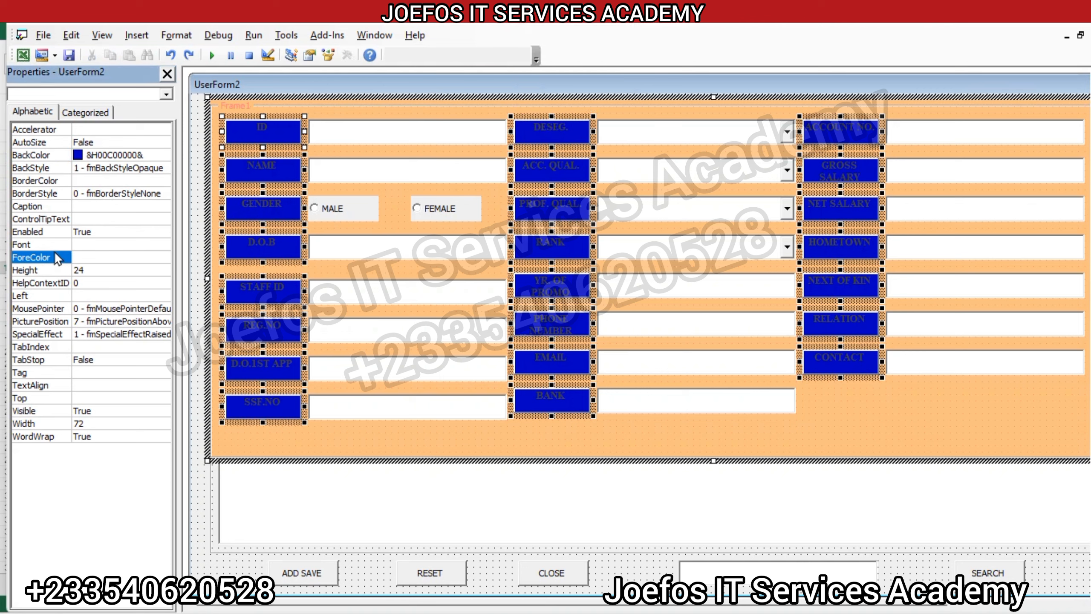
pyautogui.click(164, 258)
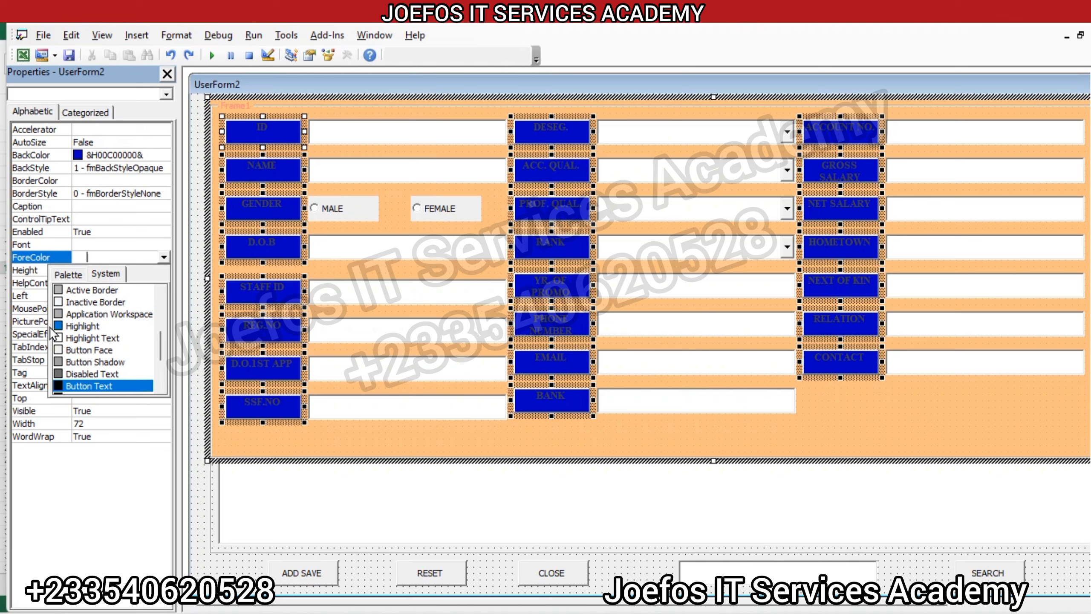
pyautogui.click(58, 384)
pyautogui.click(59, 386)
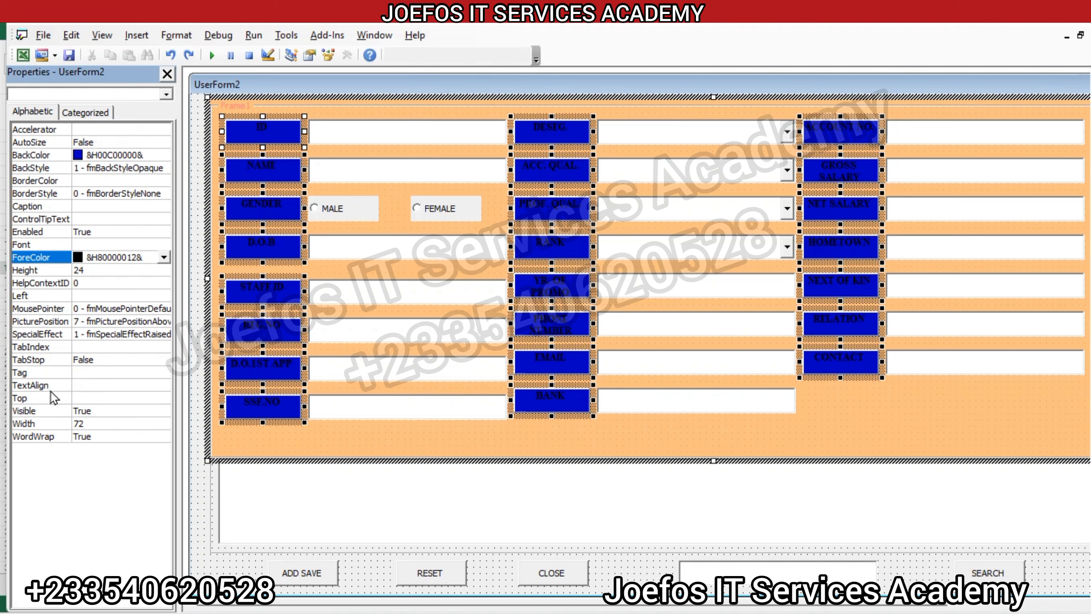
# Step: Align the selected labels' text to the right with fmTextAlignRight
pyautogui.click(50, 386)
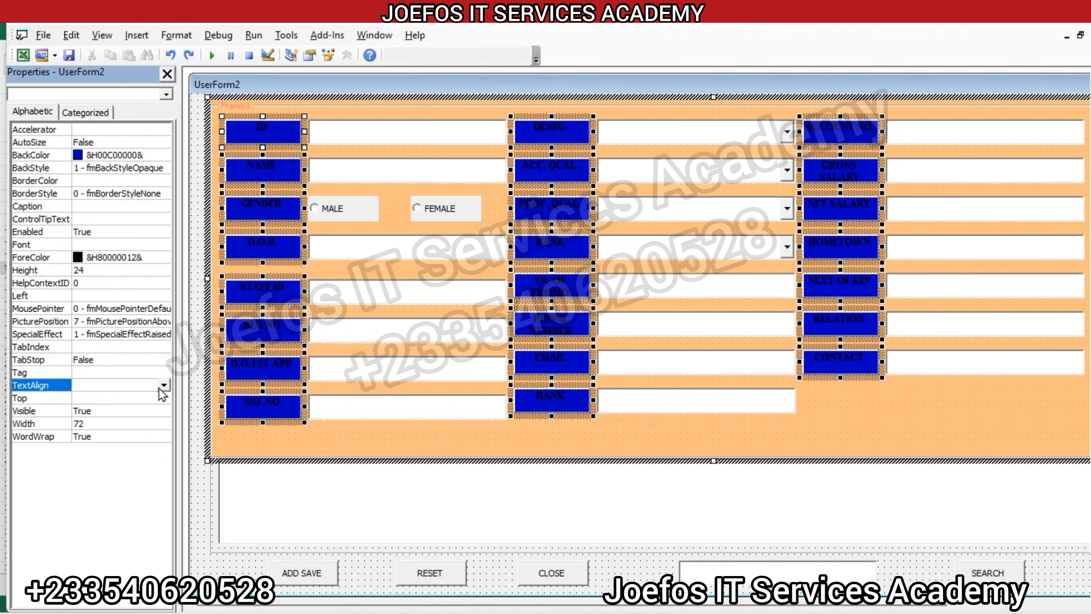
pyautogui.click(163, 385)
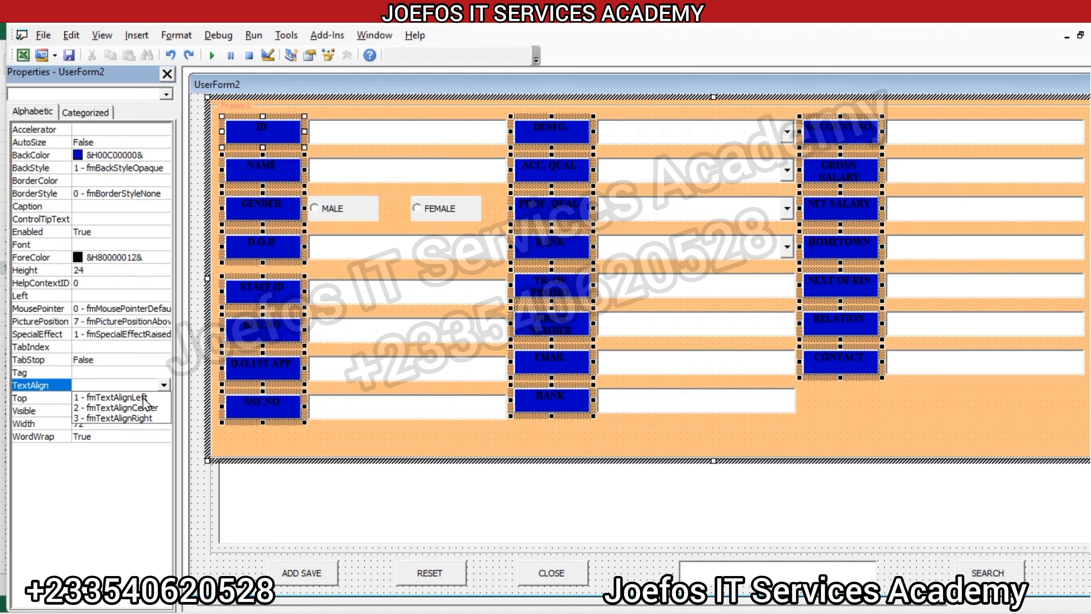
pyautogui.click(146, 418)
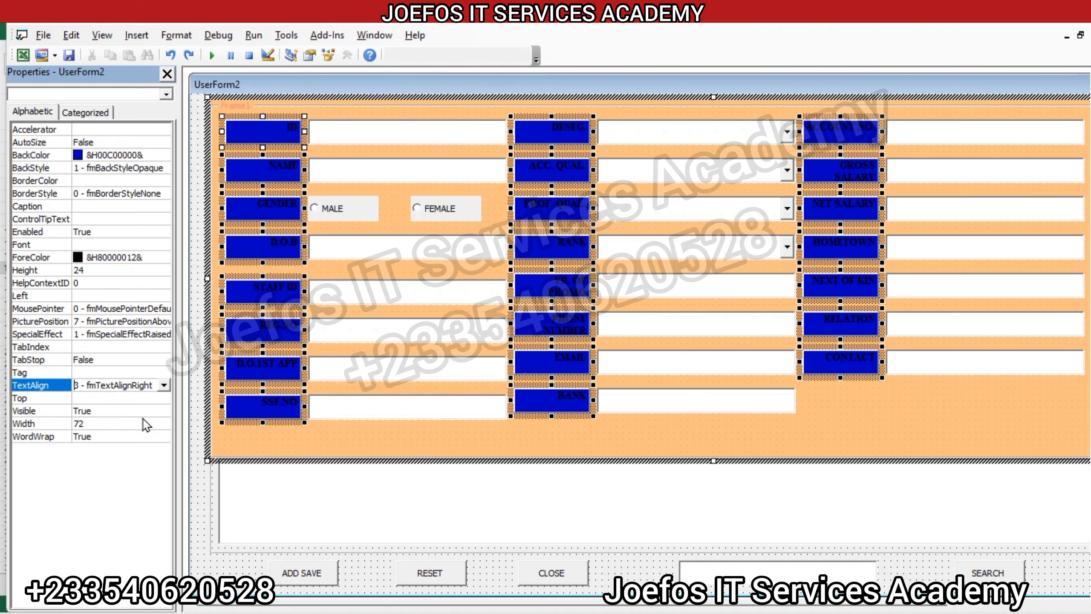
# Step: Align the selected labels' text to the left with fmTextAlignLeft and deselect the labels
pyautogui.click(164, 385)
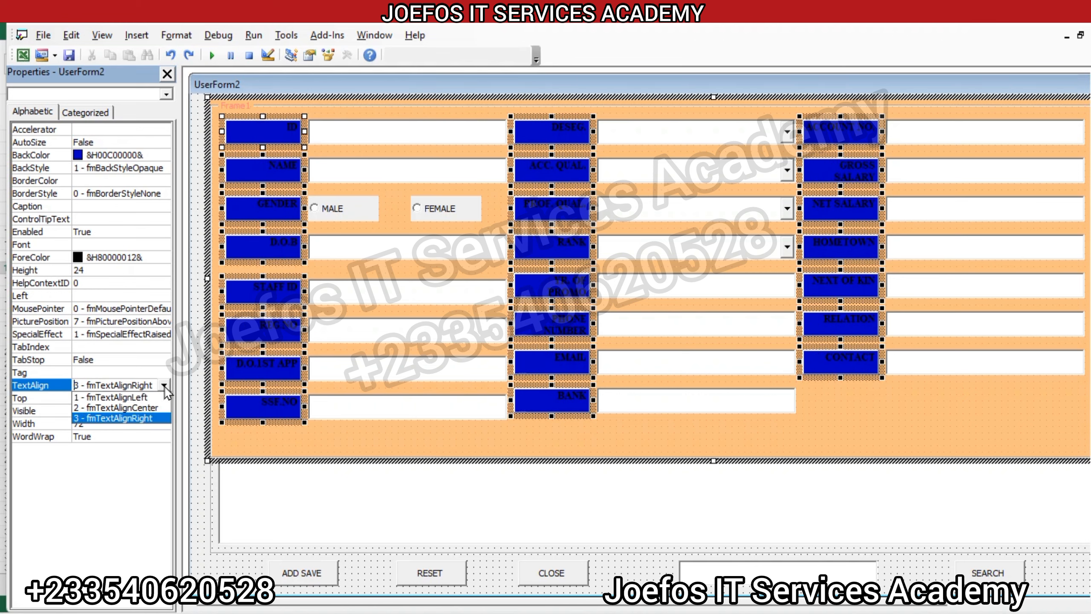
pyautogui.click(120, 397)
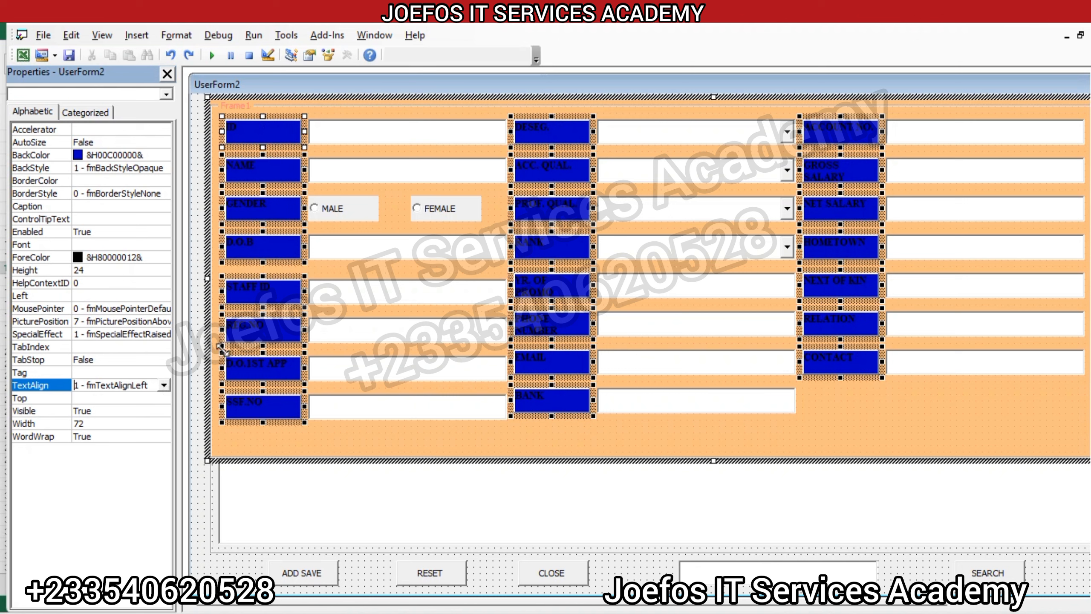
pyautogui.click(435, 445)
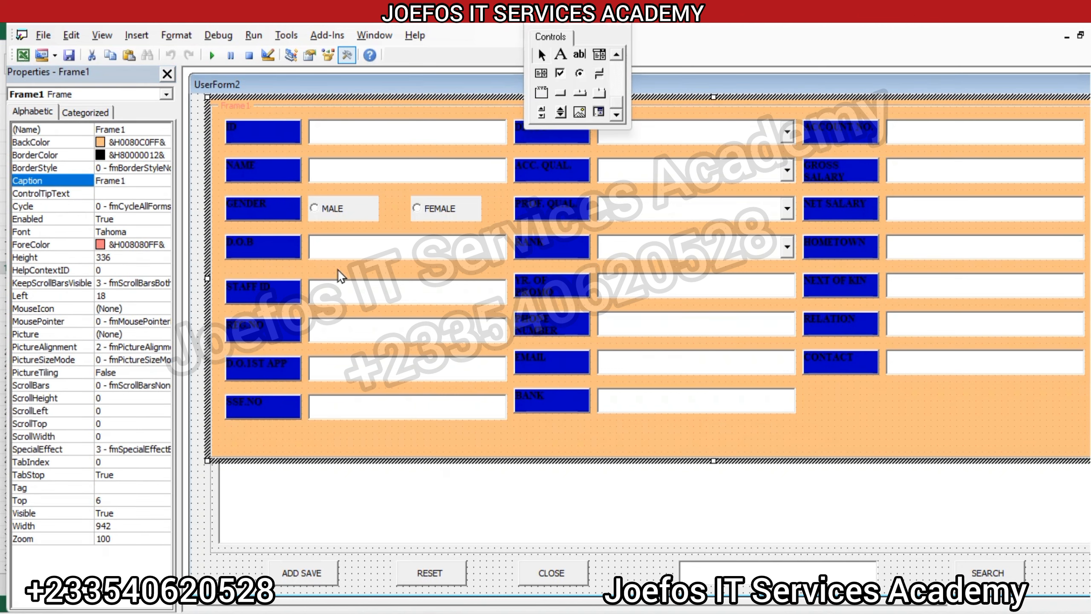
# Step: Set the text colour of Frame1 to white (&H00FFFFFF&)
pyautogui.click(146, 245)
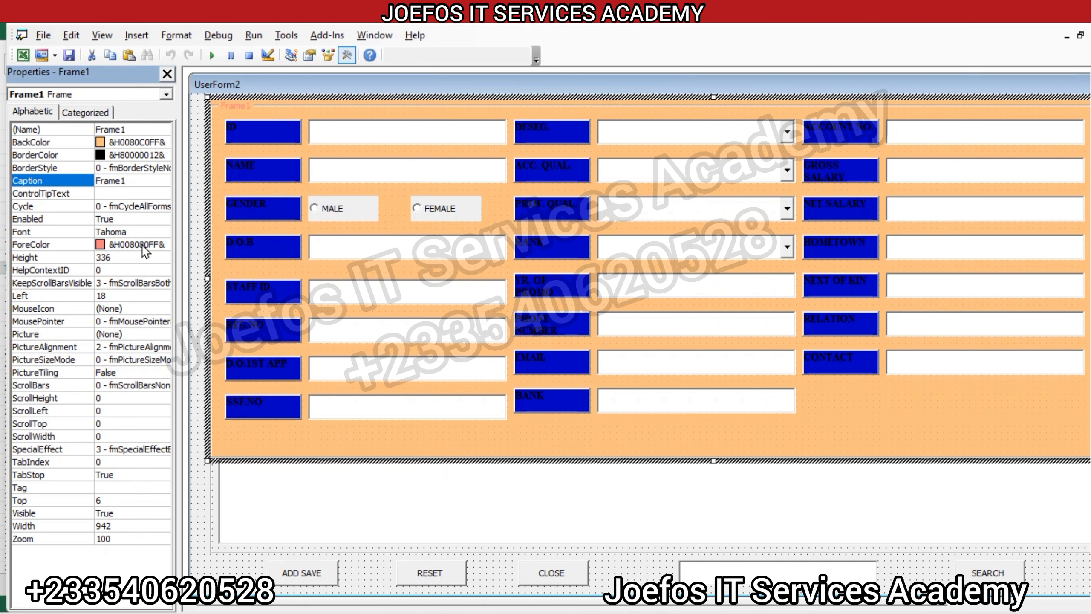
pyautogui.click(164, 245)
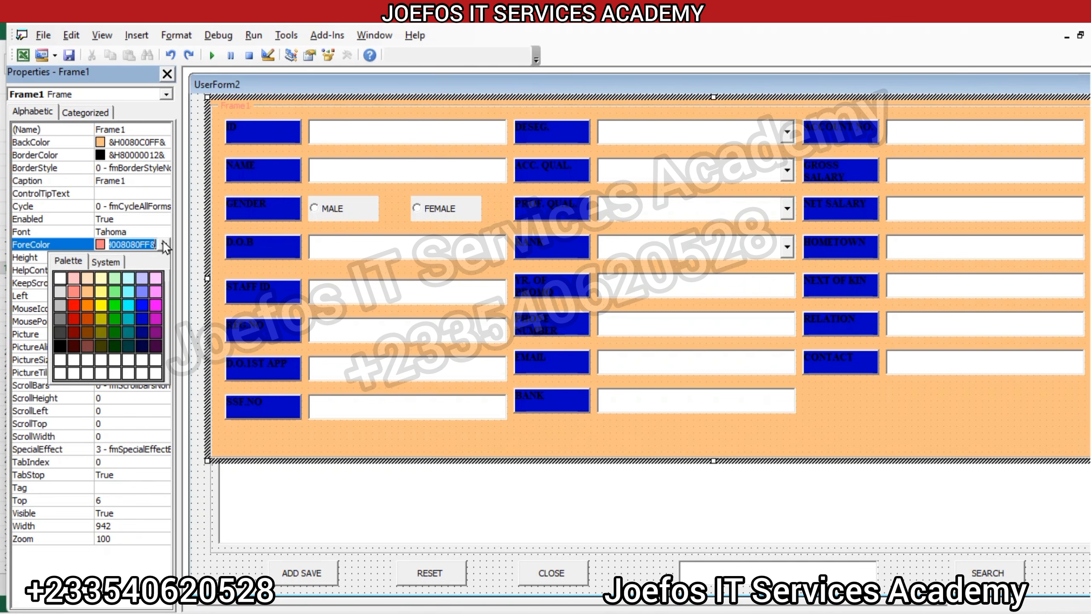
pyautogui.click(60, 278)
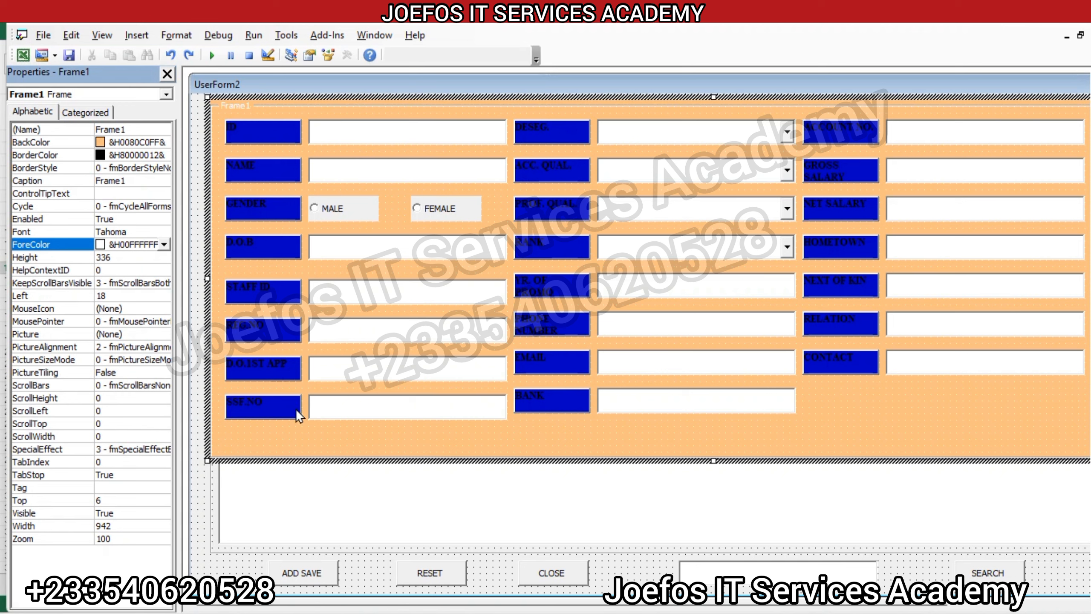
# Step: Shorten the caption of the PHONE NUMBER label to "PHONE NO."
pyautogui.click(574, 356)
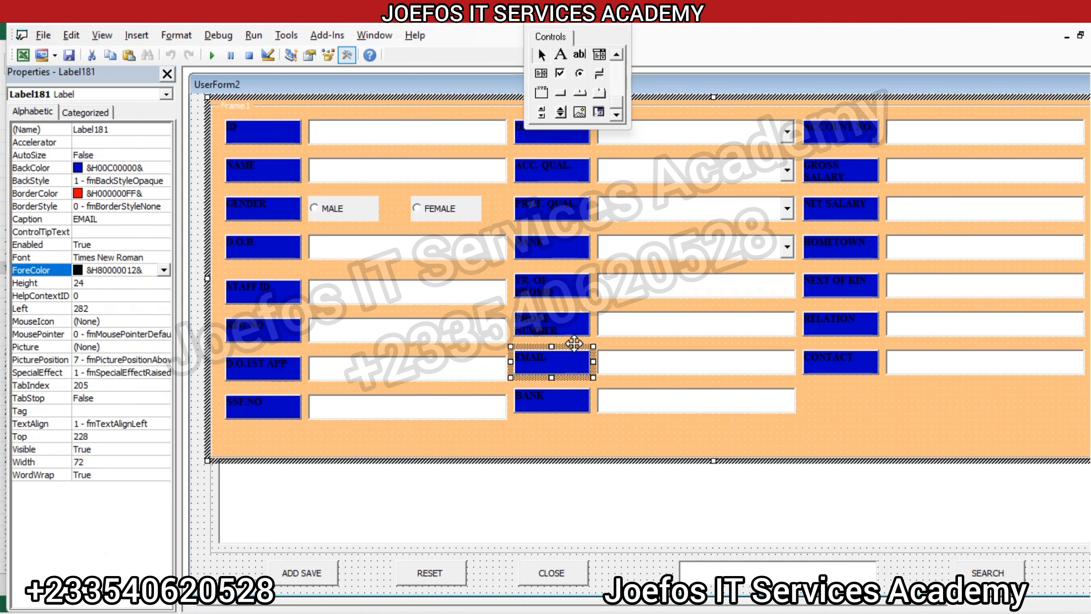
pyautogui.click(557, 318)
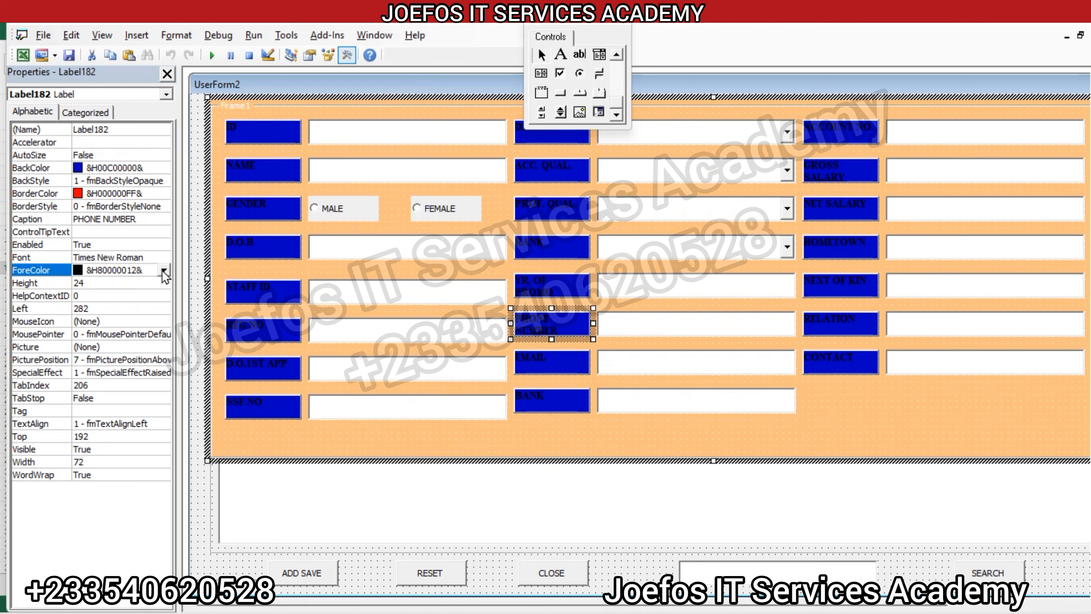
pyautogui.click(140, 220)
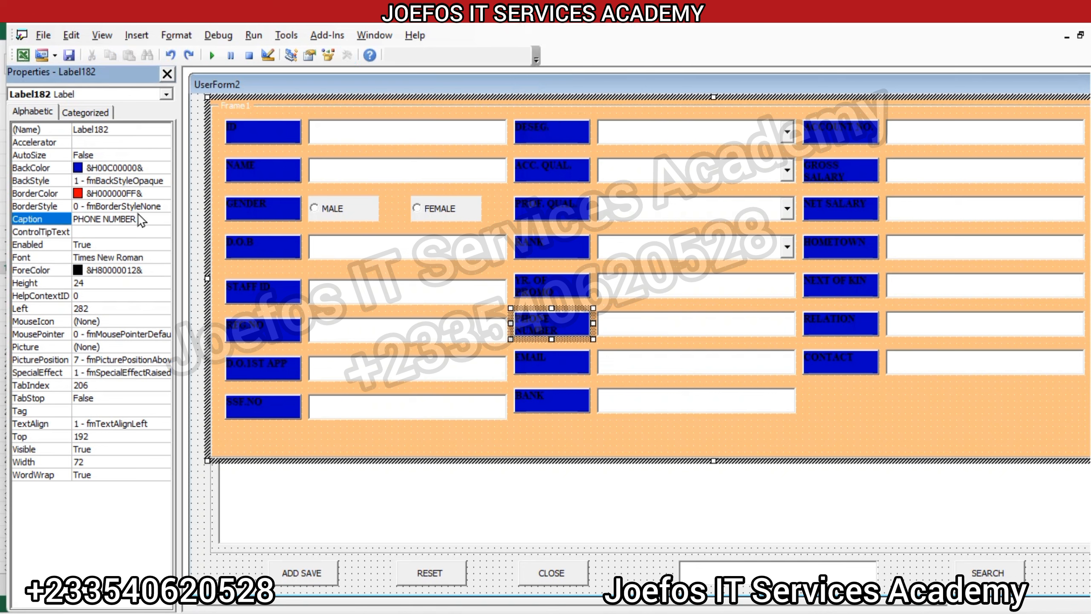
pyautogui.click(141, 220)
pyautogui.doubleClick(141, 219)
pyautogui.press('BackSpace')
pyautogui.write('PH')
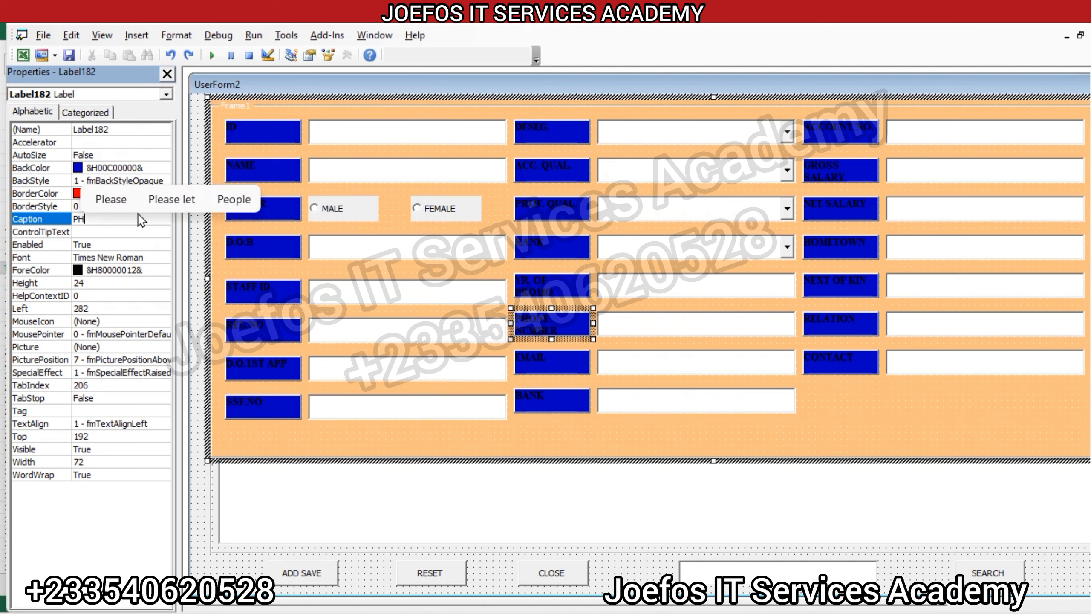
pyautogui.write('ONE NO.')
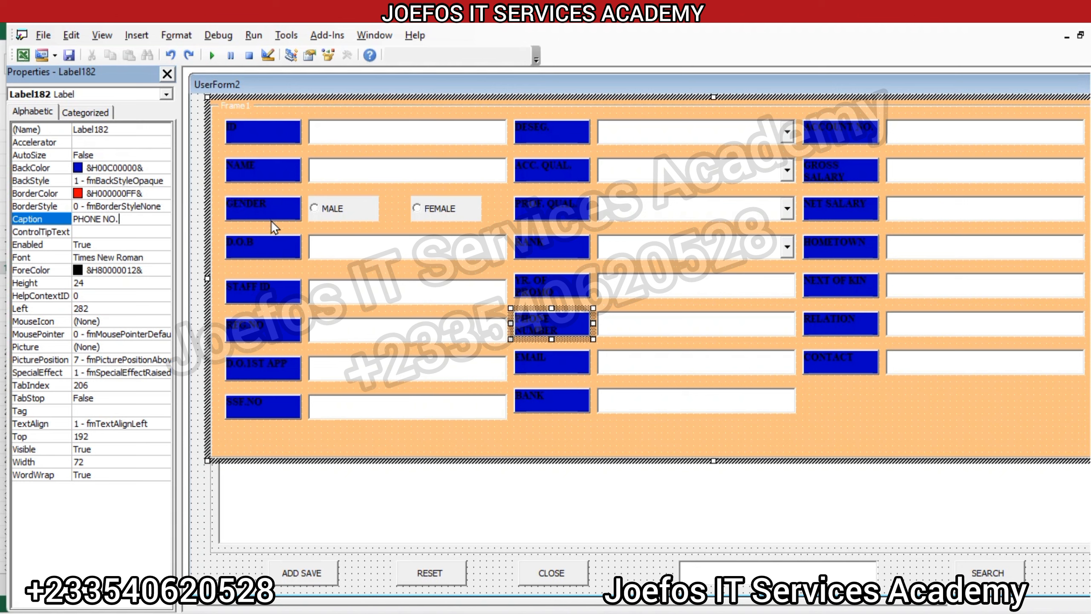
pyautogui.click(657, 334)
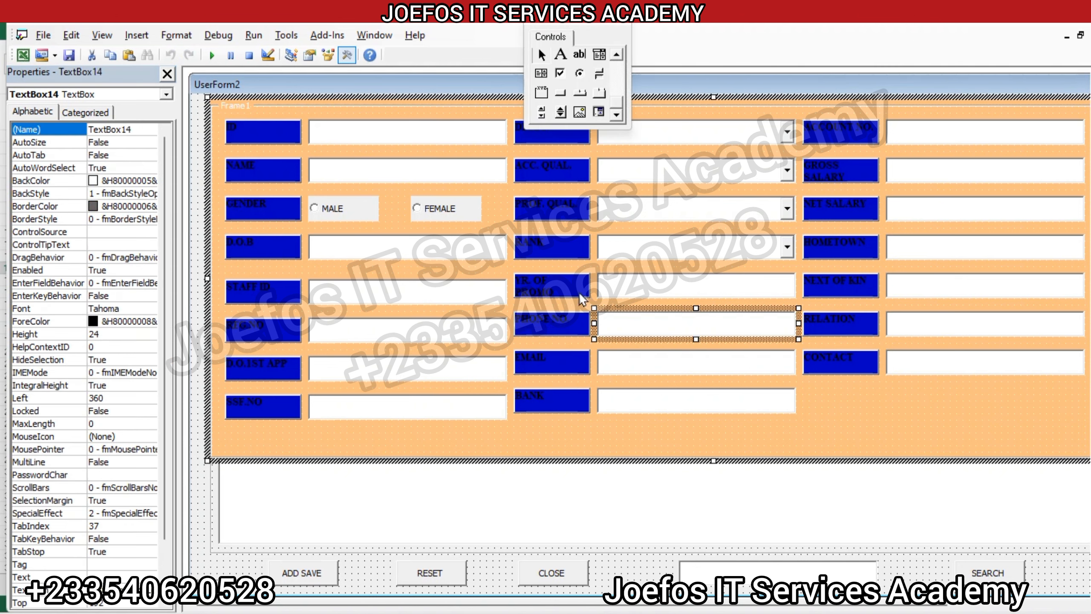
# Step: Set the YR. OF PROMO label's border style to fmBorderStyleSingle and change its caption to "YR. OF PROM."
pyautogui.click(557, 282)
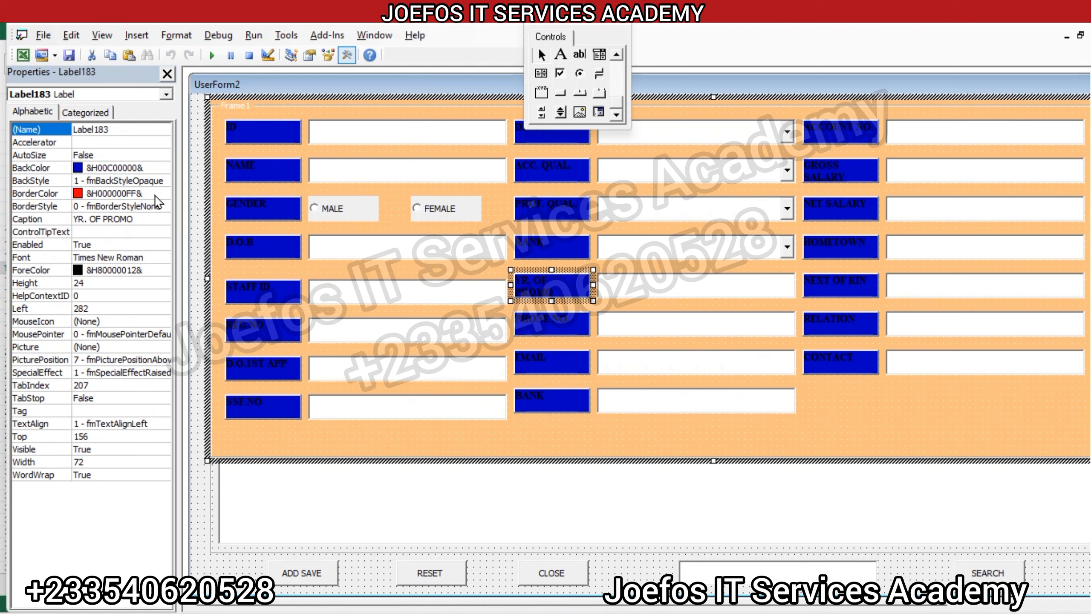
pyautogui.doubleClick(134, 207)
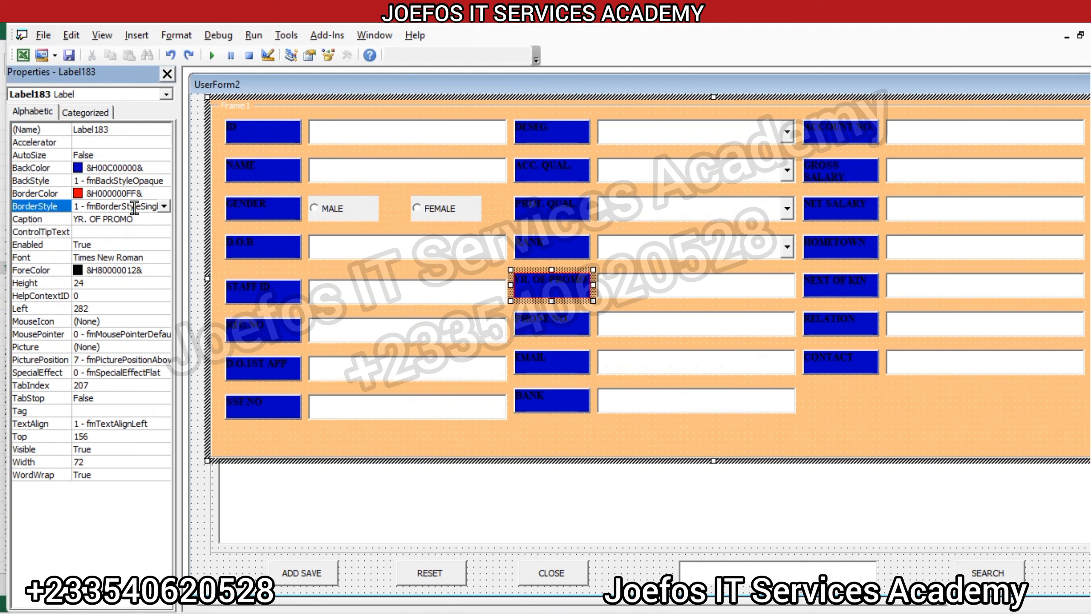
pyautogui.click(134, 217)
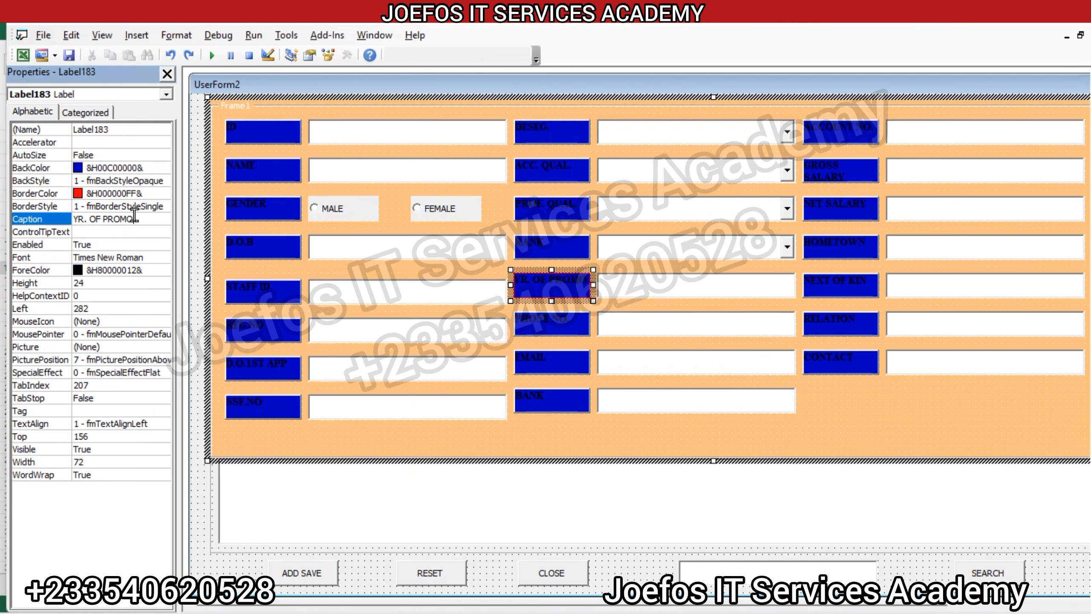
pyautogui.press('BackSpace')
pyautogui.press('BackSpace')
pyautogui.write('M.')
# Step: Shorten the caption of the GROSS SALARY label to "GROSS SAL."
pyautogui.doubleClick(844, 173)
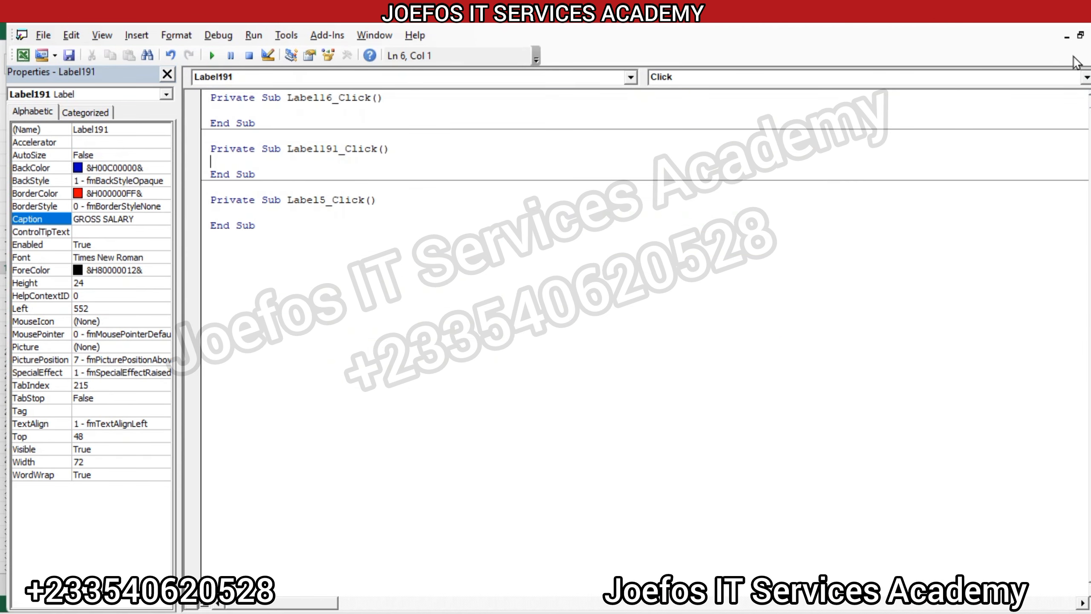
pyautogui.click(1090, 36)
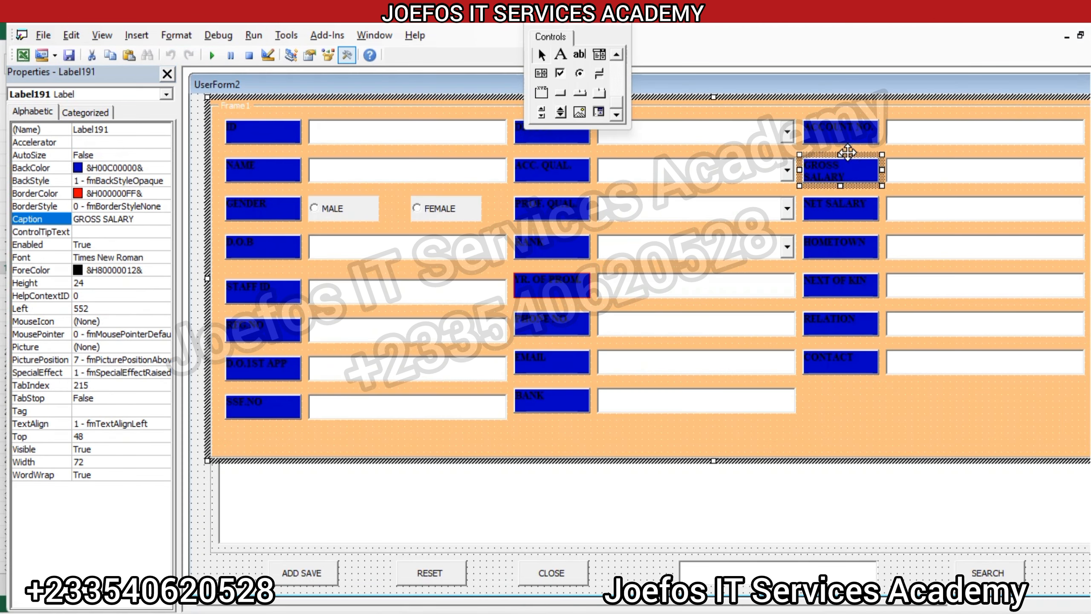
pyautogui.click(144, 219)
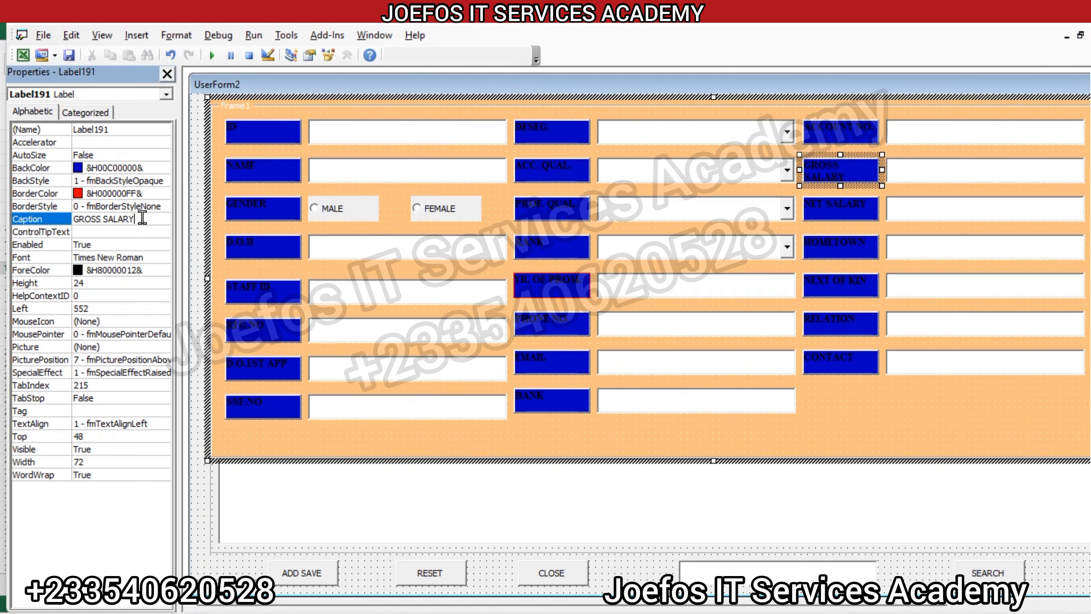
pyautogui.press('BackSpace')
pyautogui.press('BackSpace')
pyautogui.press('BackSpace')
pyautogui.write('.')
pyautogui.press('Return')
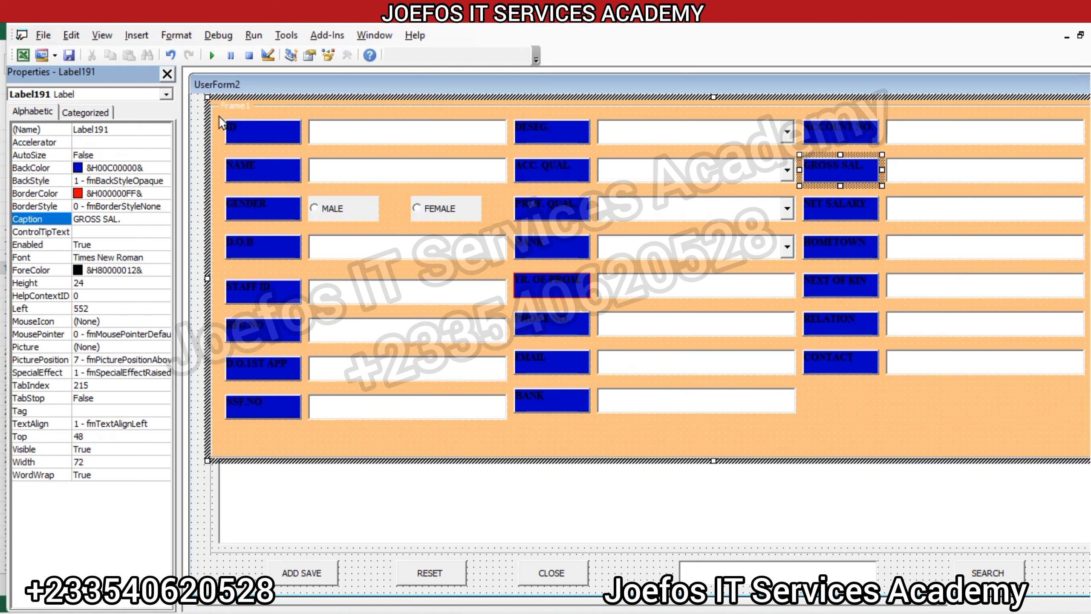
# Step: Select the field labels in all three columns, set their text colour to white (&H00FFFFFF&), and deselect them
pyautogui.moveTo(220, 115); pyautogui.dragTo(304, 425)
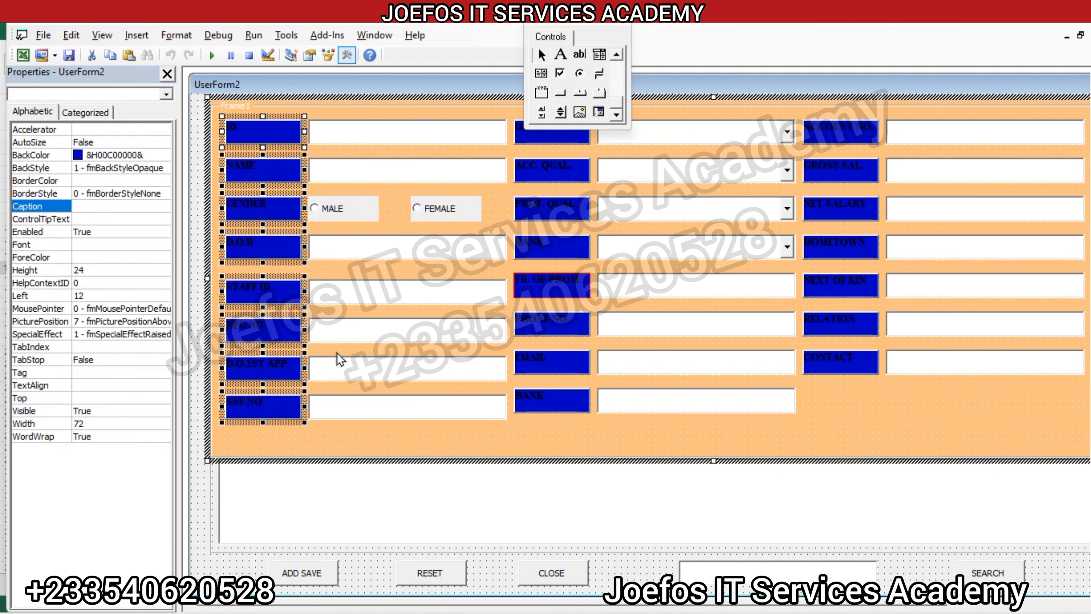
pyautogui.moveTo(510, 110); pyautogui.dragTo(589, 417)
pyautogui.moveTo(802, 122); pyautogui.dragTo(887, 378)
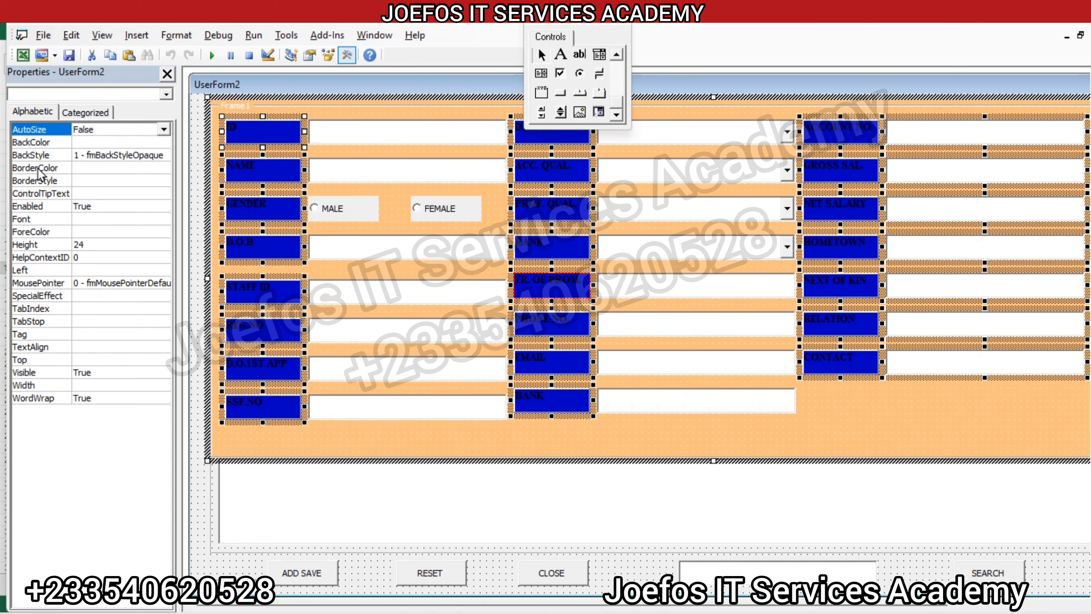
pyautogui.click(51, 232)
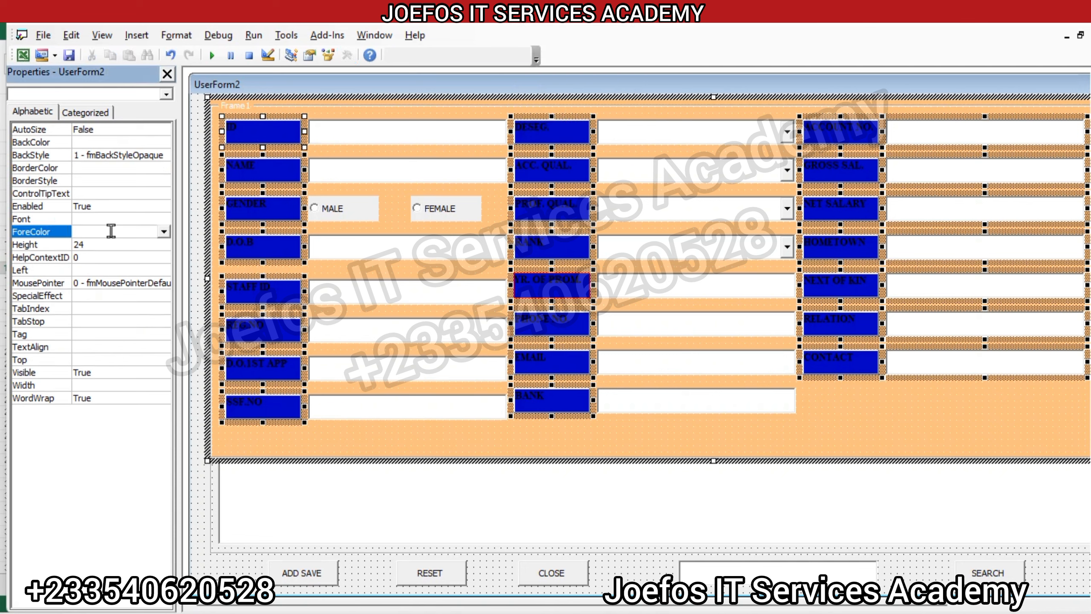
pyautogui.click(163, 231)
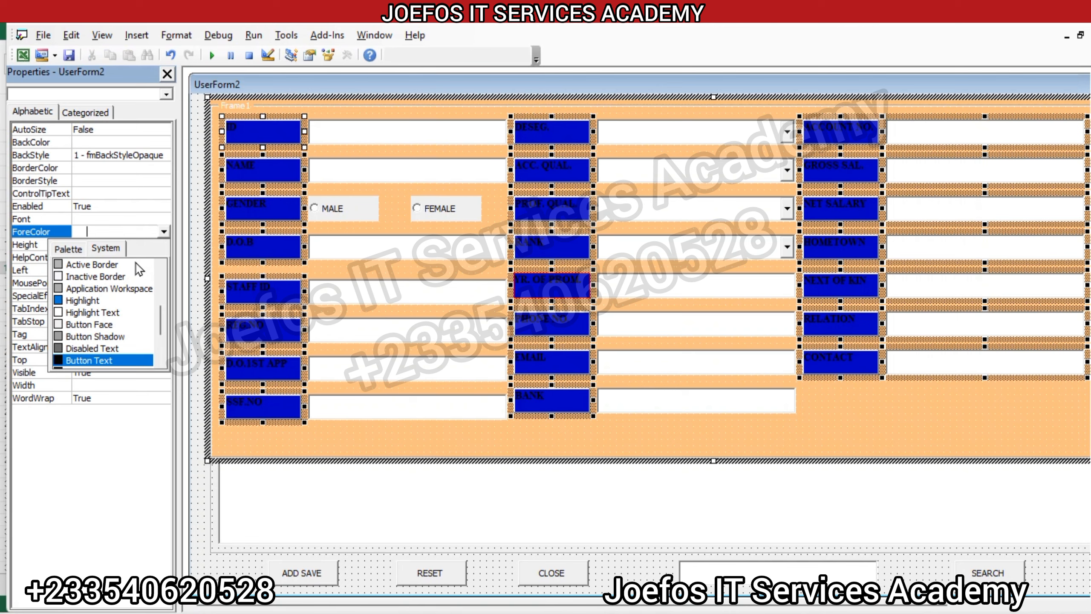
pyautogui.click(72, 253)
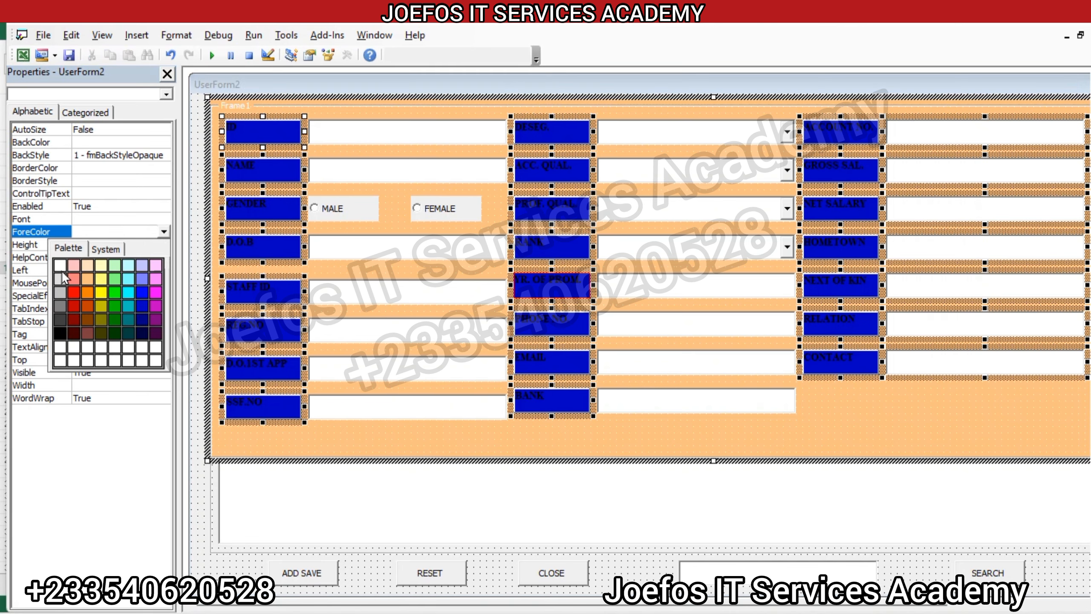
pyautogui.click(59, 264)
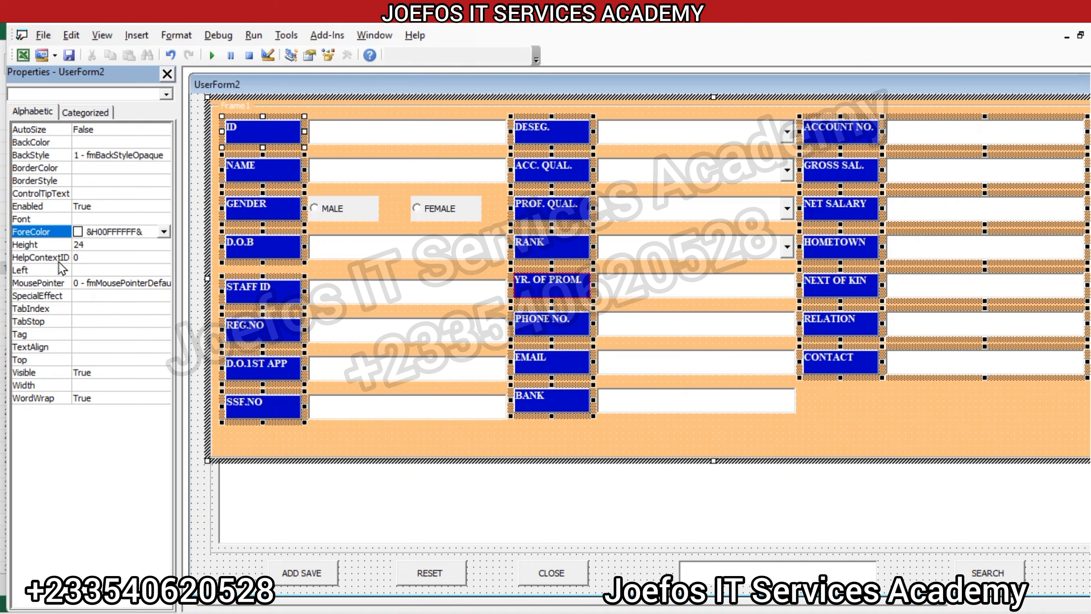
pyautogui.click(515, 433)
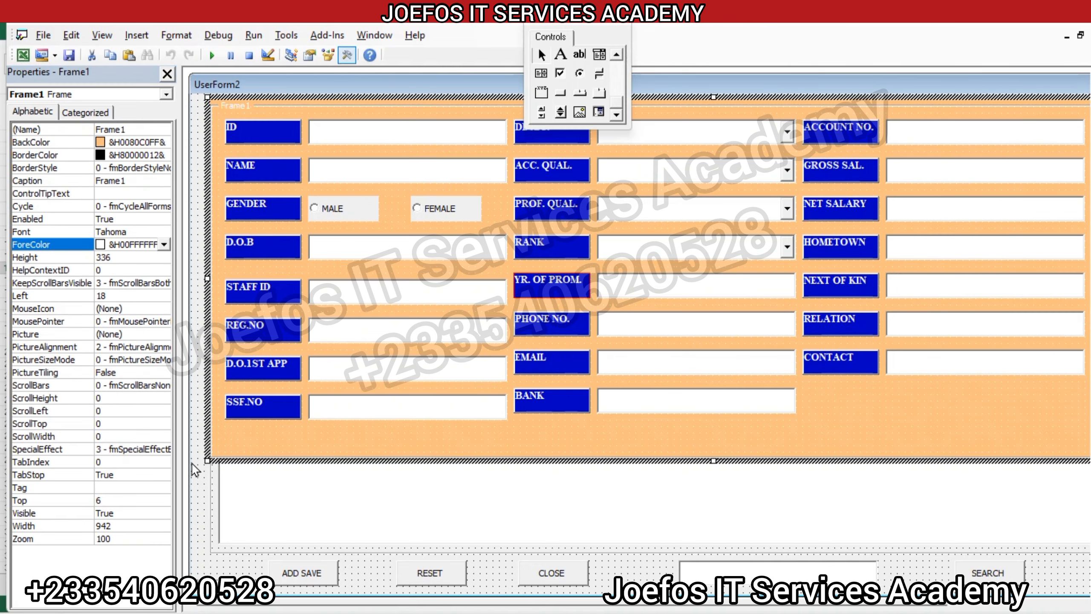
# Step: Try light red, magenta and purple as the background colour of UserForm2, settling on blue (&H00FF0000&)
pyautogui.click(197, 474)
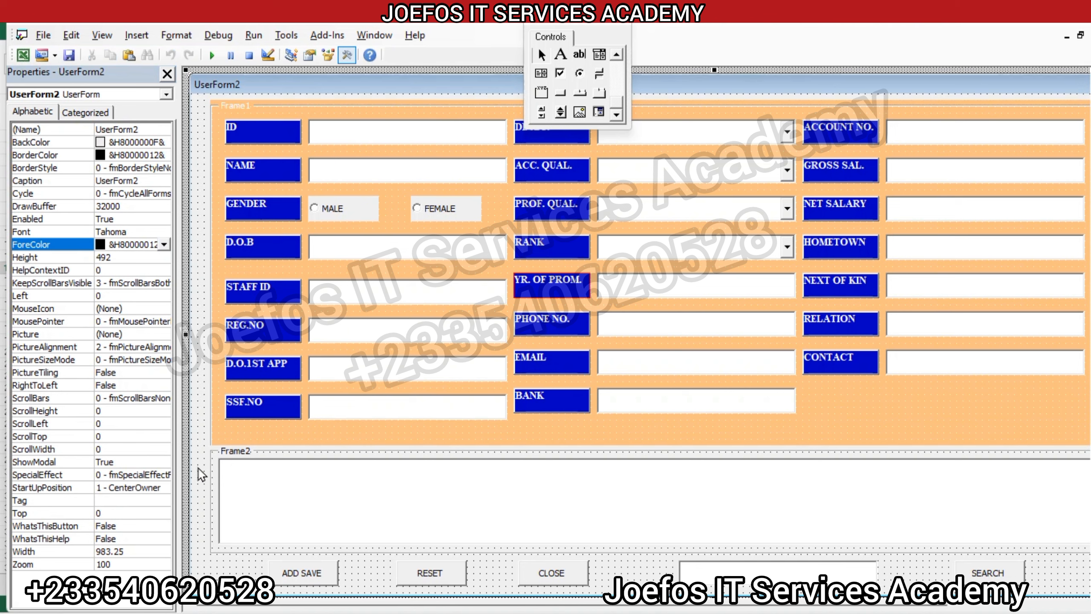
pyautogui.click(108, 144)
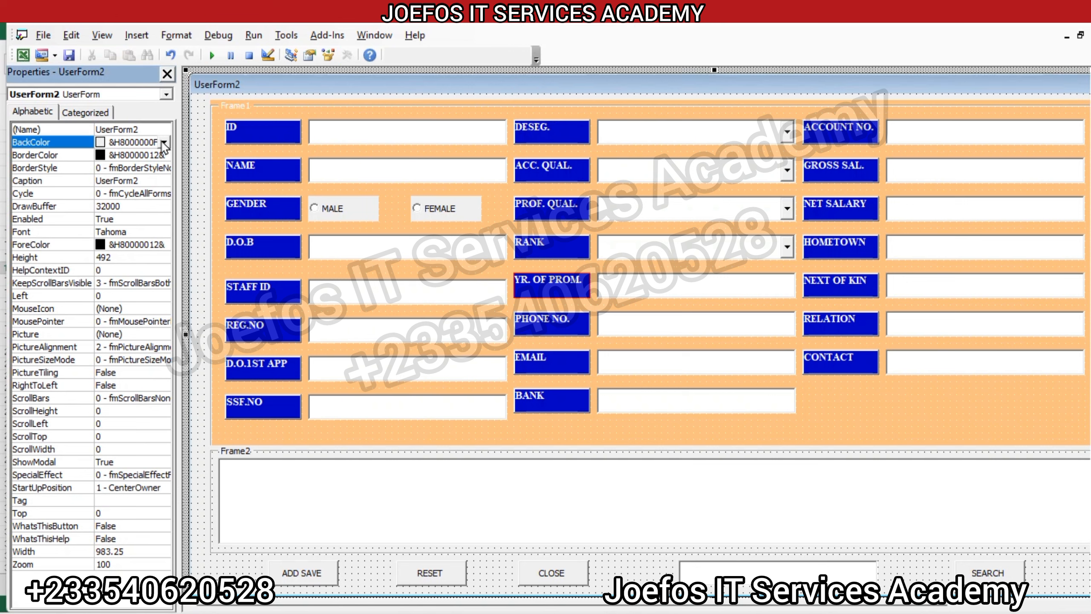
pyautogui.click(164, 142)
pyautogui.click(73, 162)
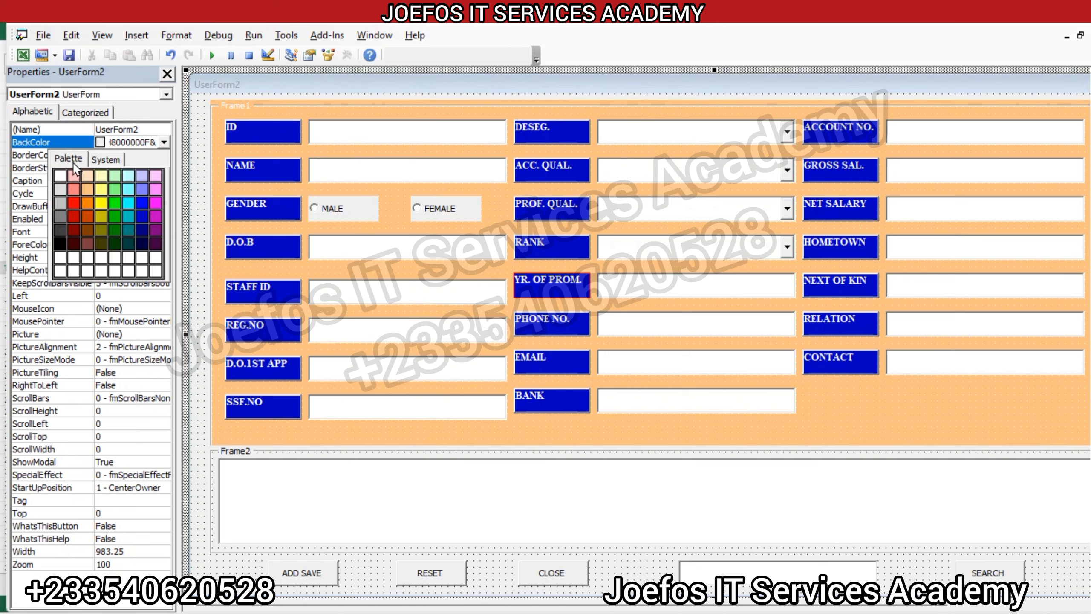
pyautogui.click(73, 185)
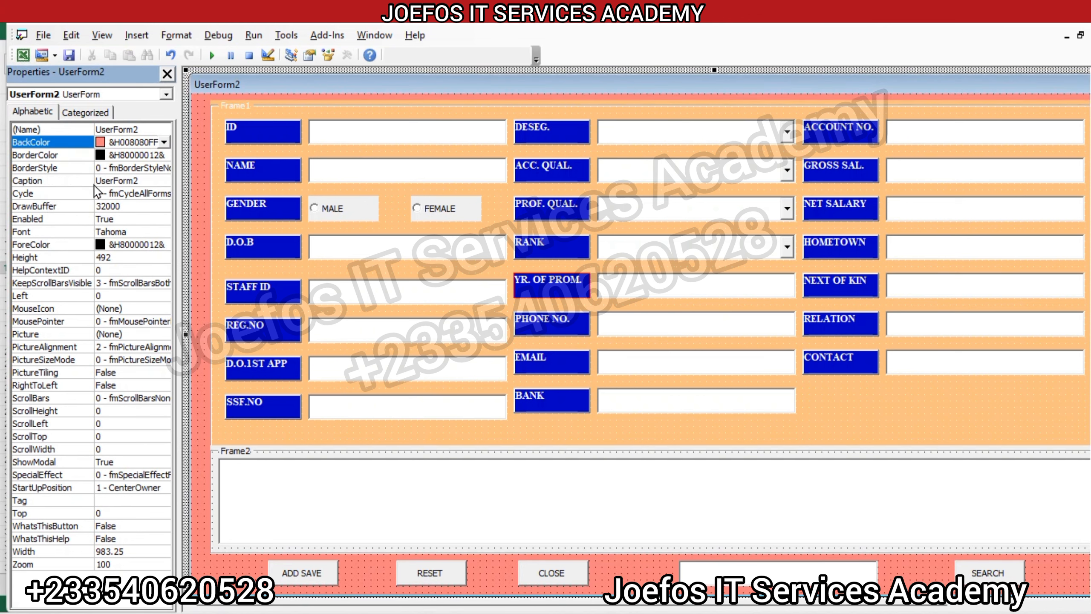
pyautogui.click(168, 138)
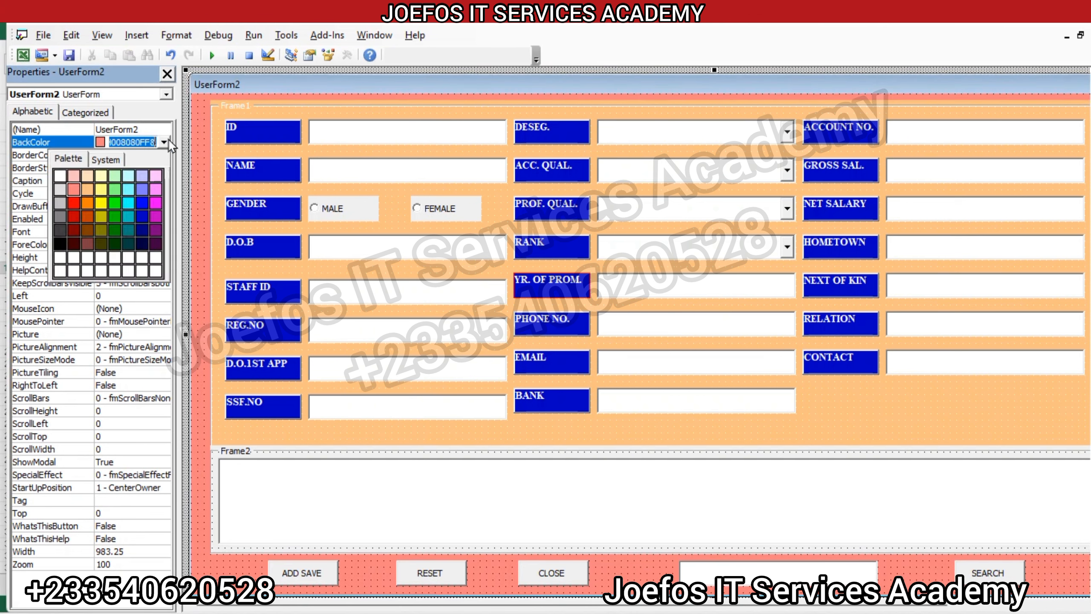
pyautogui.click(155, 203)
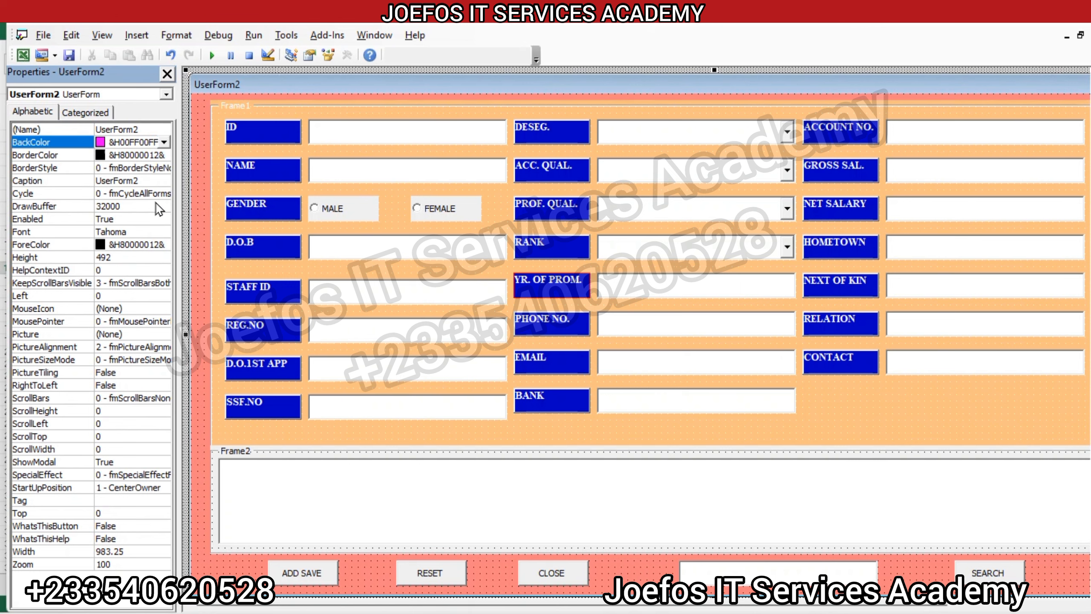
pyautogui.click(164, 142)
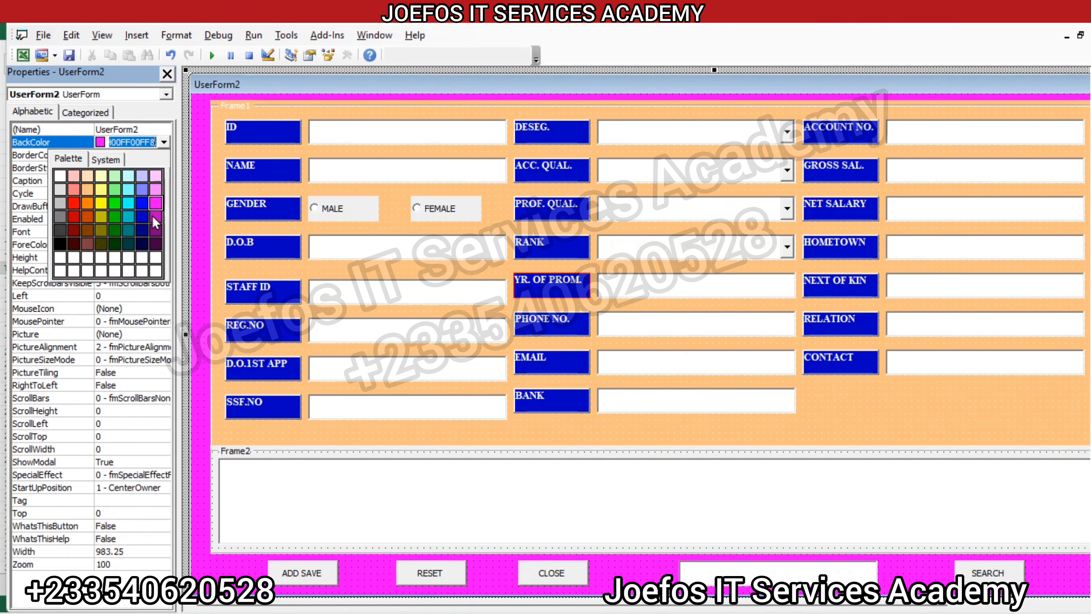
pyautogui.click(154, 234)
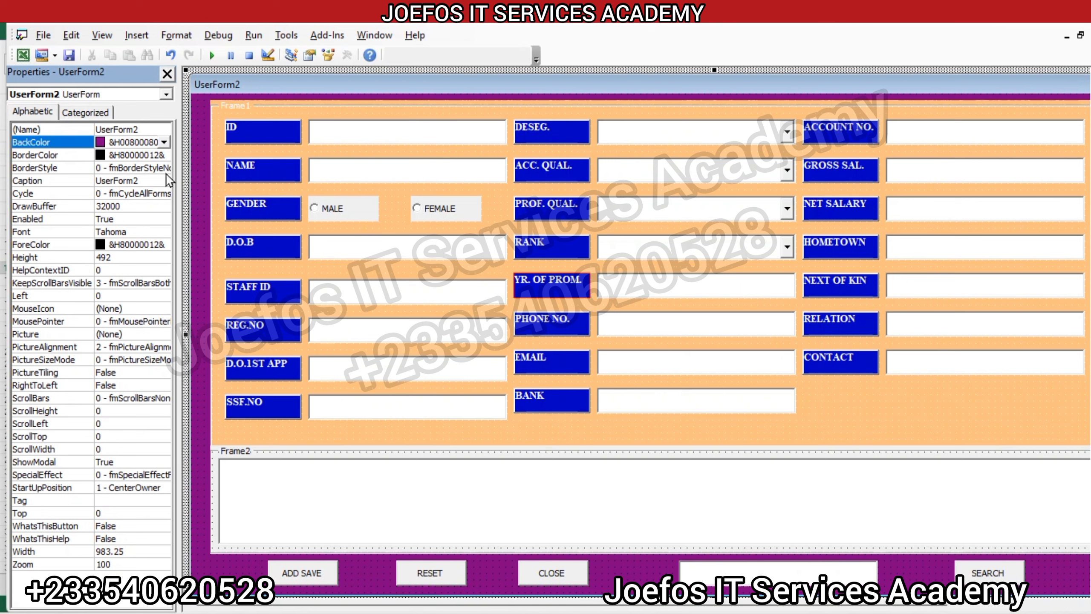
pyautogui.click(164, 141)
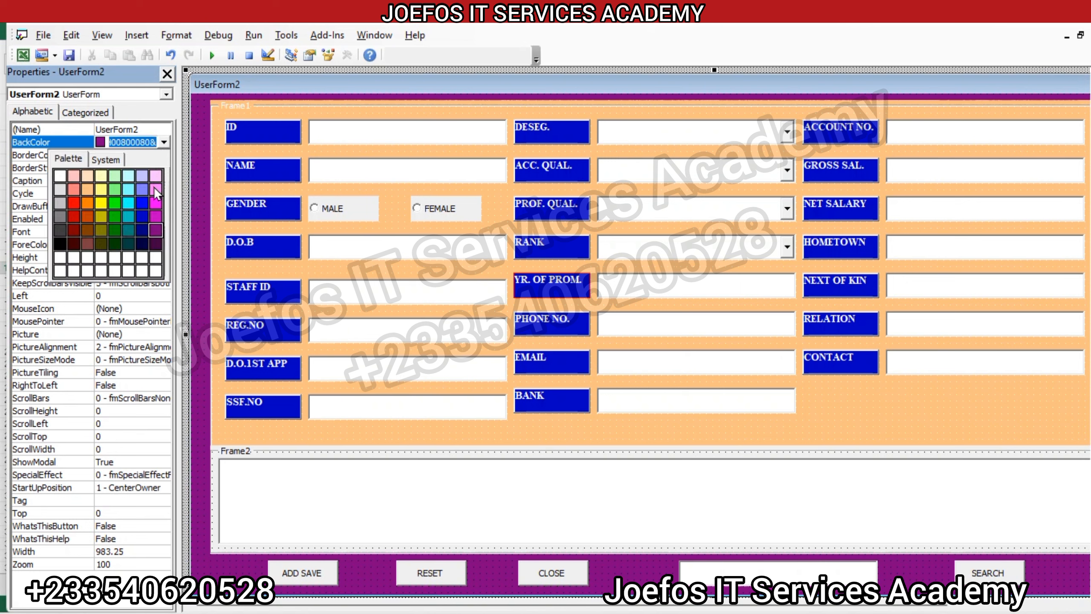
pyautogui.click(142, 204)
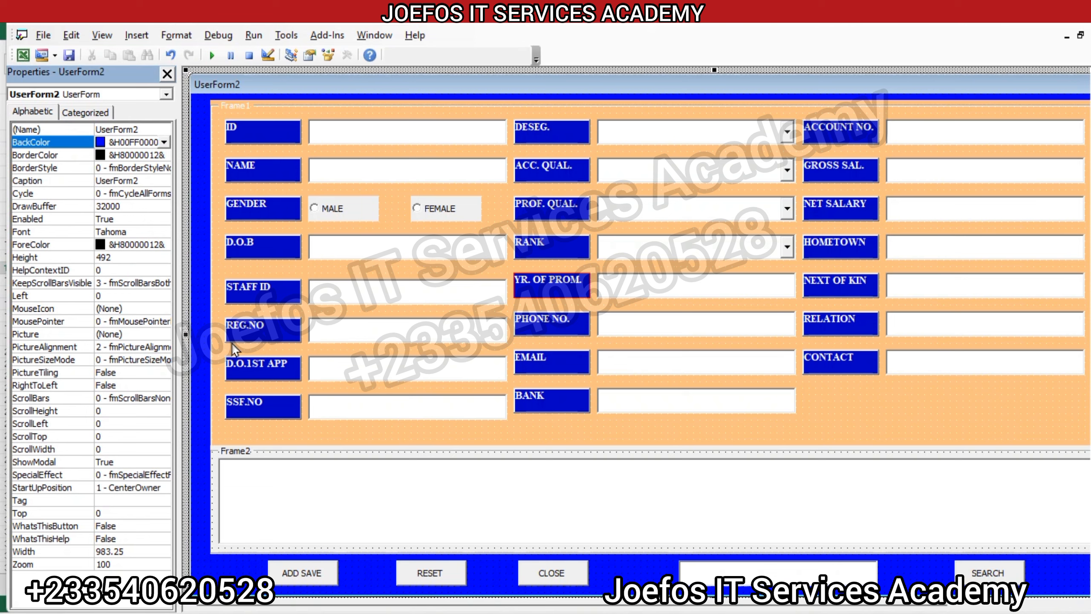
# Step: Try light red (&H008080FF&) as the background colour of Frame2, settling on green (&H0000FF00&)
pyautogui.click(215, 467)
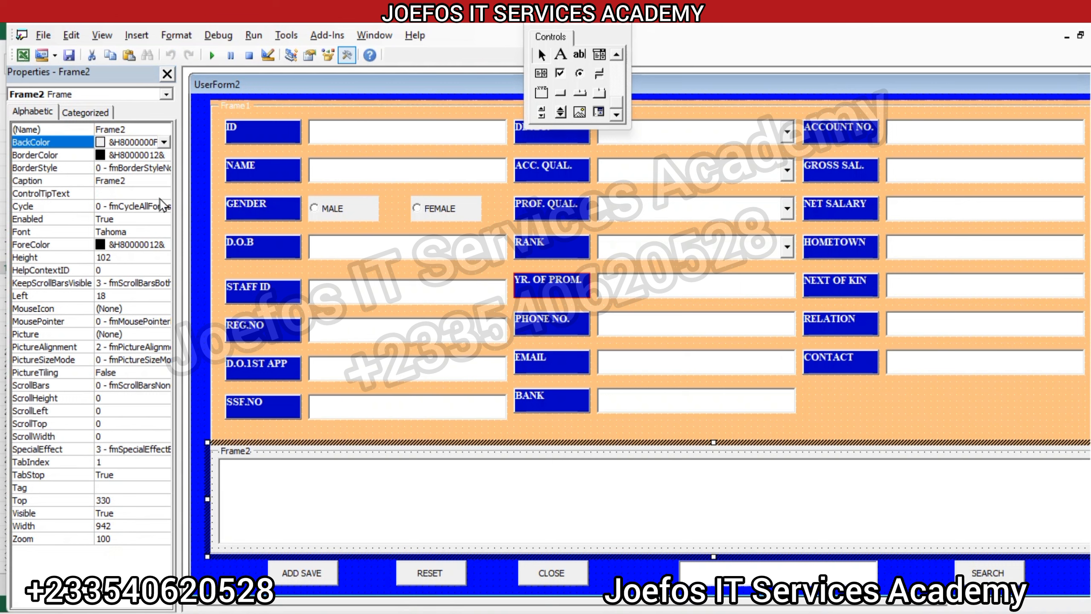
pyautogui.click(164, 142)
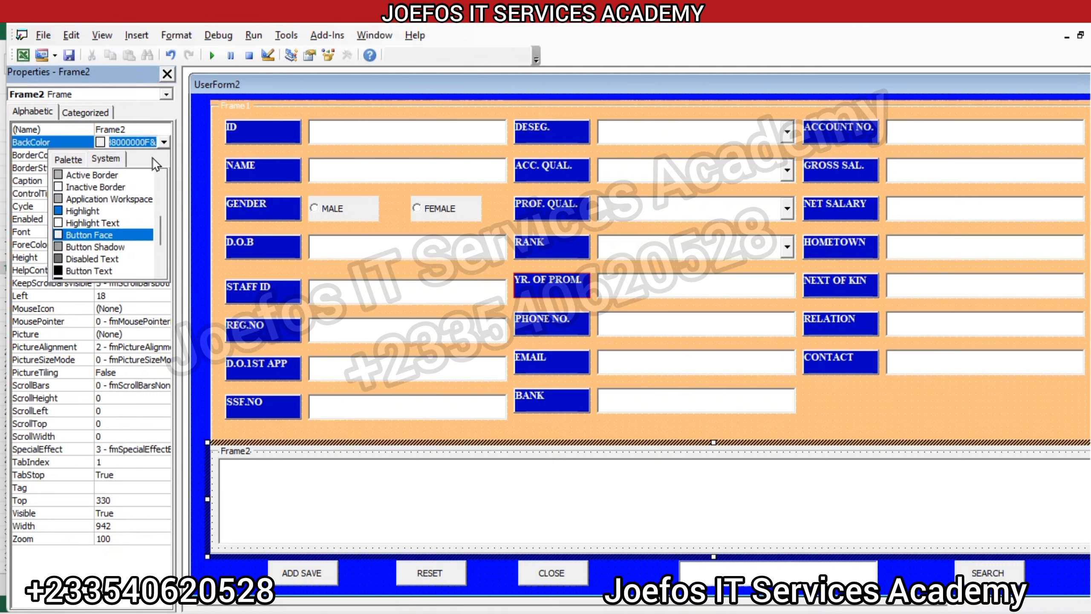
pyautogui.click(71, 159)
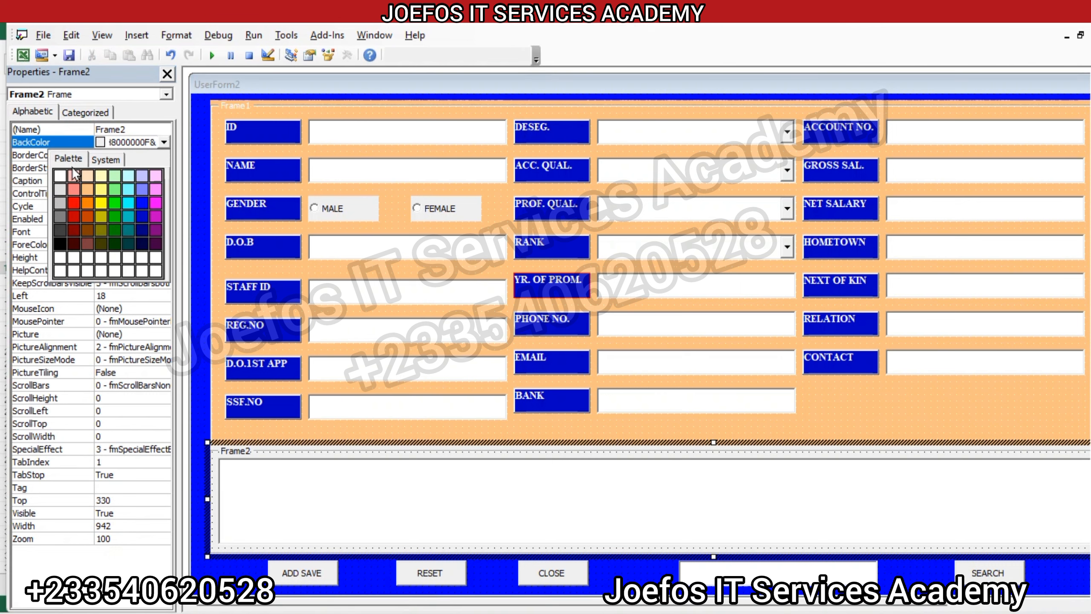
pyautogui.click(74, 189)
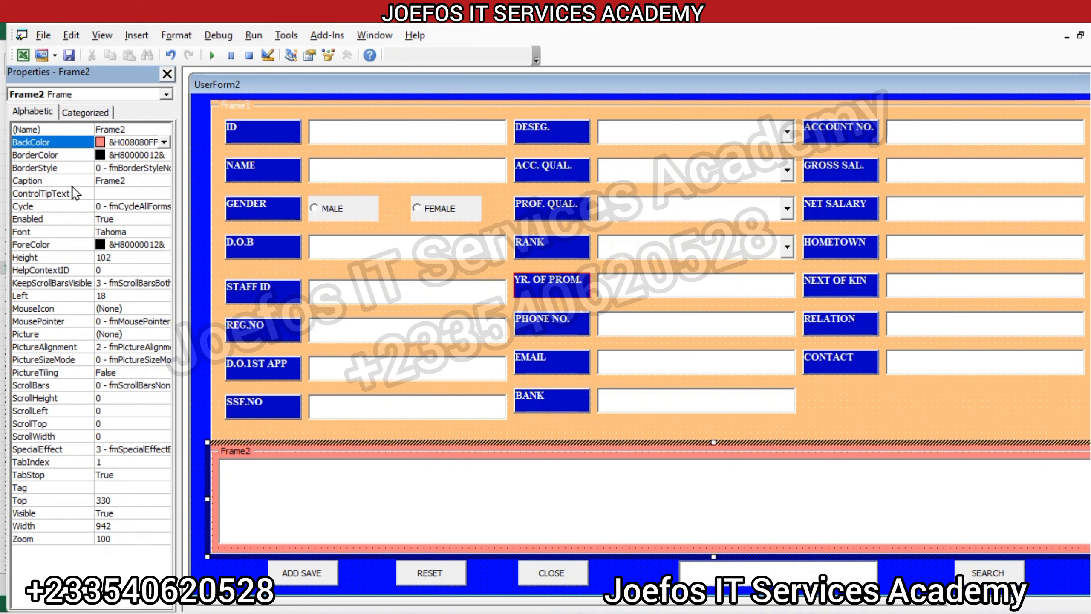
pyautogui.click(164, 142)
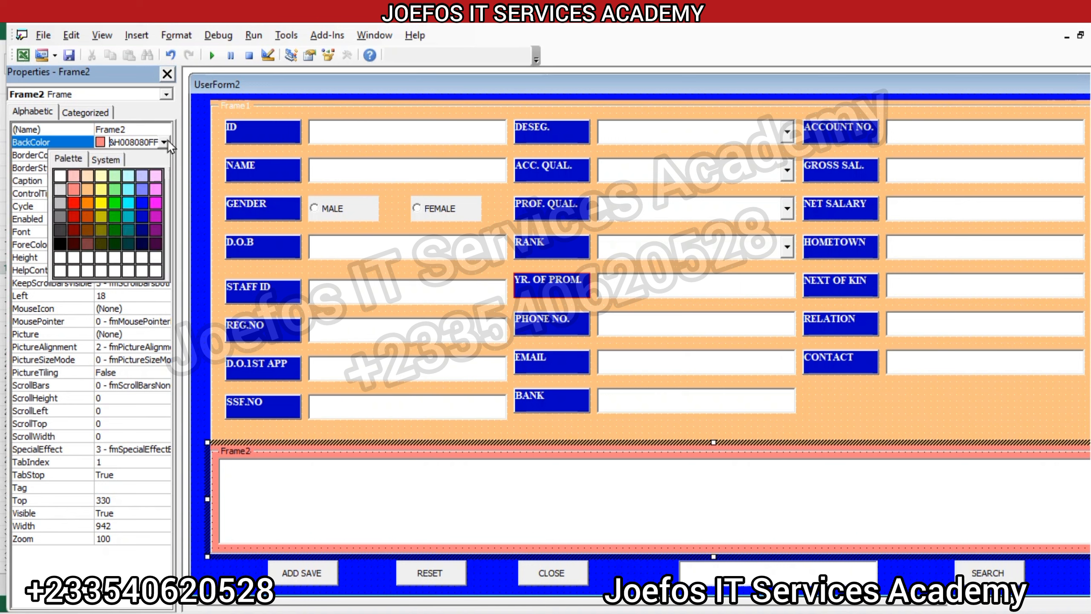
pyautogui.click(113, 202)
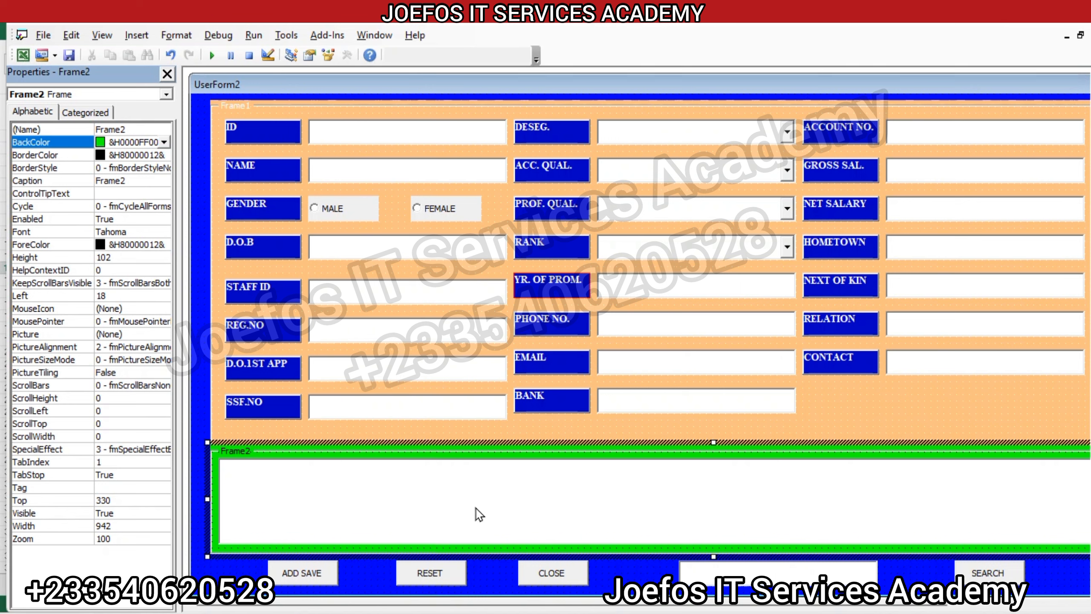
# Step: Select Frame1 around the teacher fields and run UserForm2 to preview its new colours over the worksheet
pyautogui.click(550, 503)
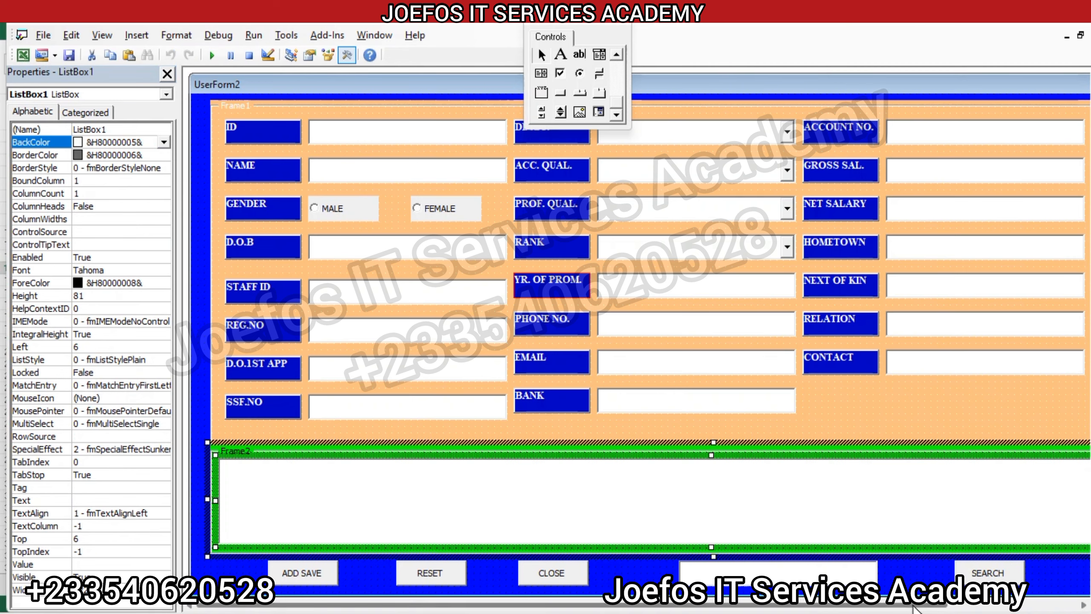
pyautogui.moveTo(909, 607); pyautogui.dragTo(934, 608)
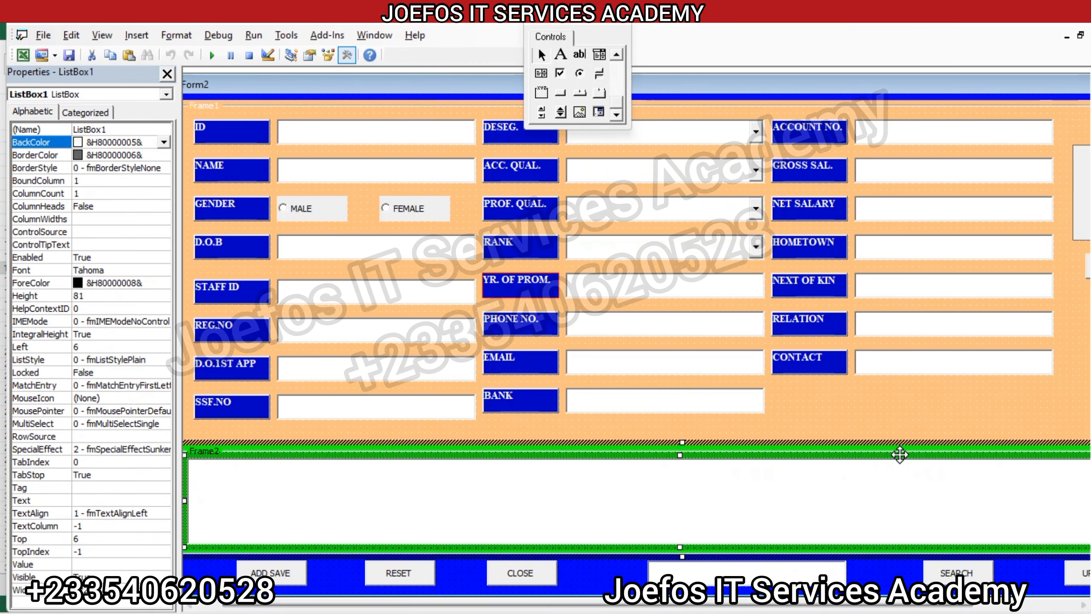
pyautogui.click(888, 422)
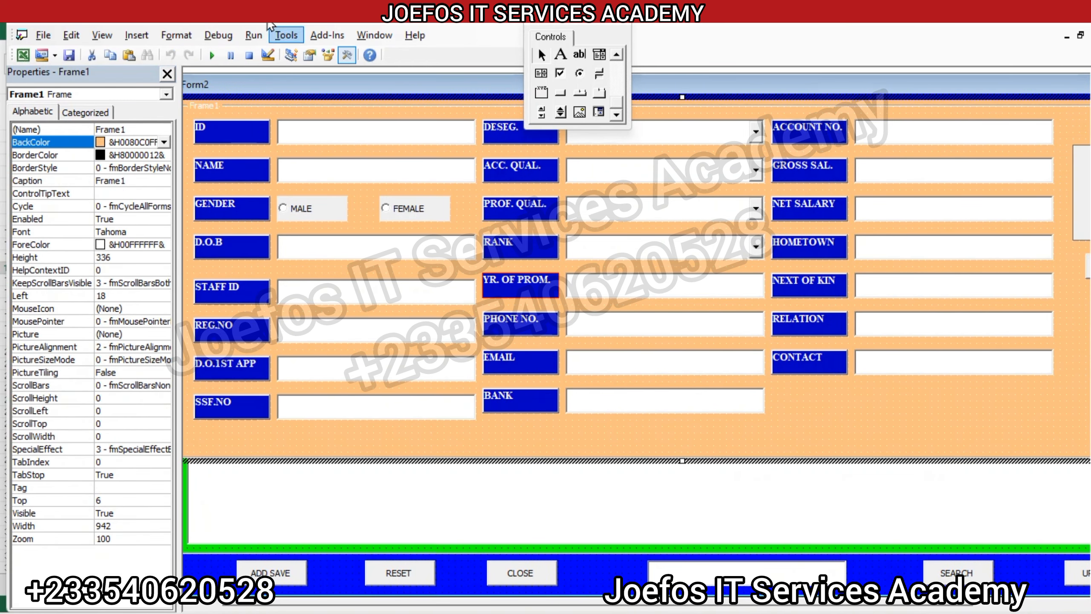
pyautogui.click(253, 34)
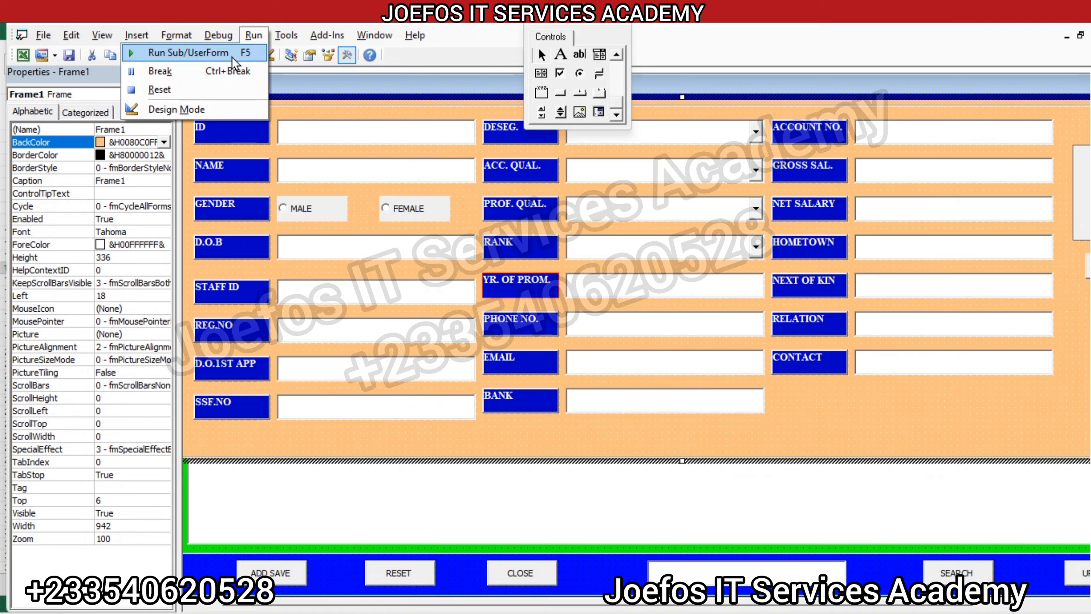
pyautogui.click(238, 51)
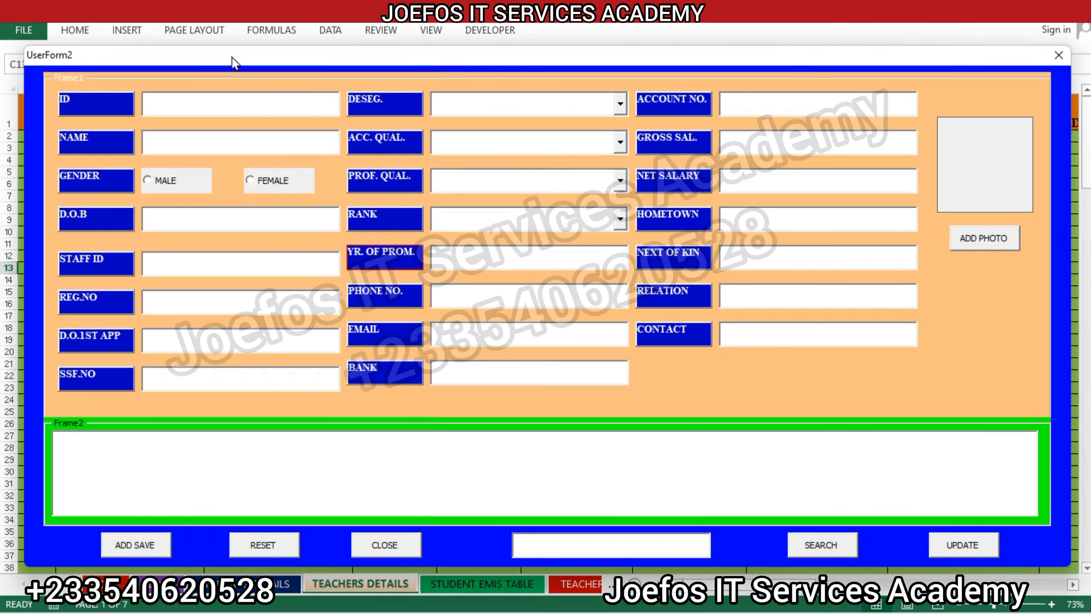